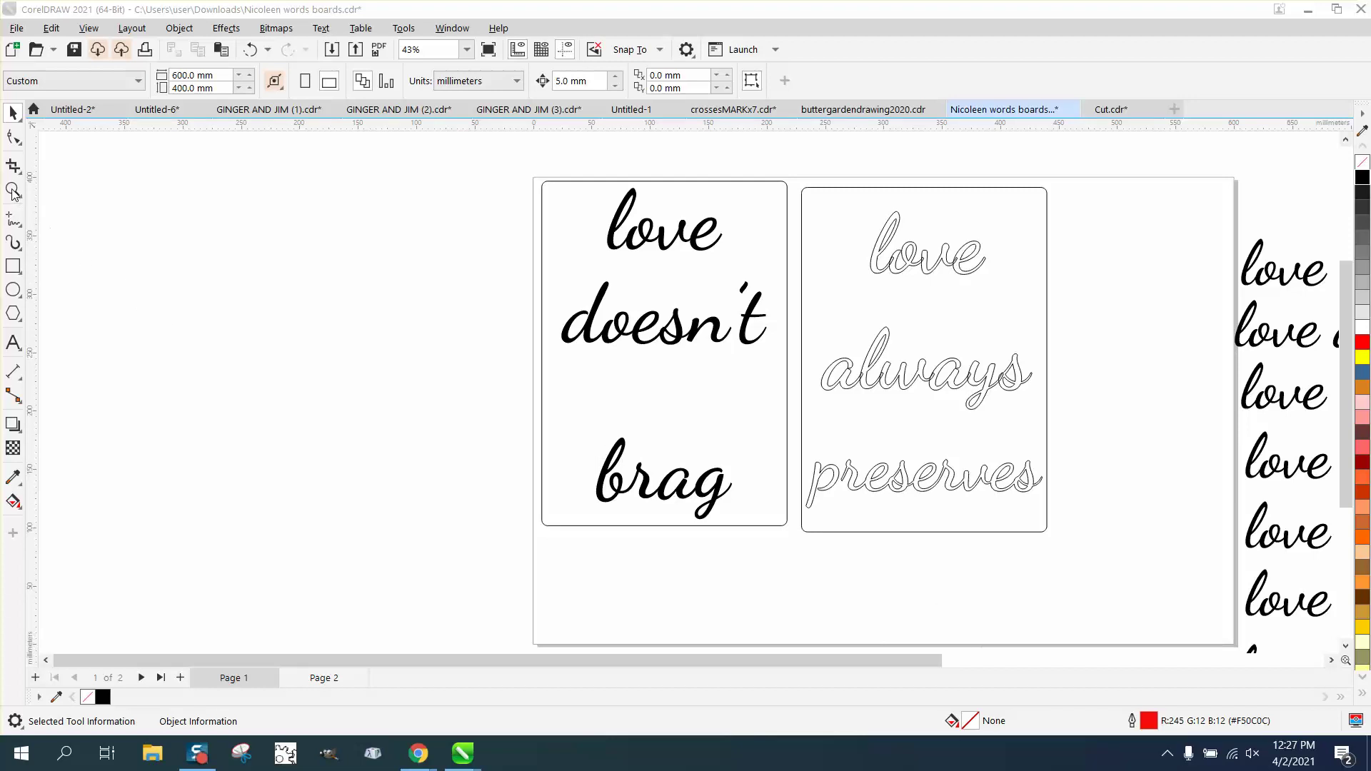
Step: Zoom in on the two word boards and select the word 'doesn't'
click(12, 190)
drag(512, 166, 961, 540)
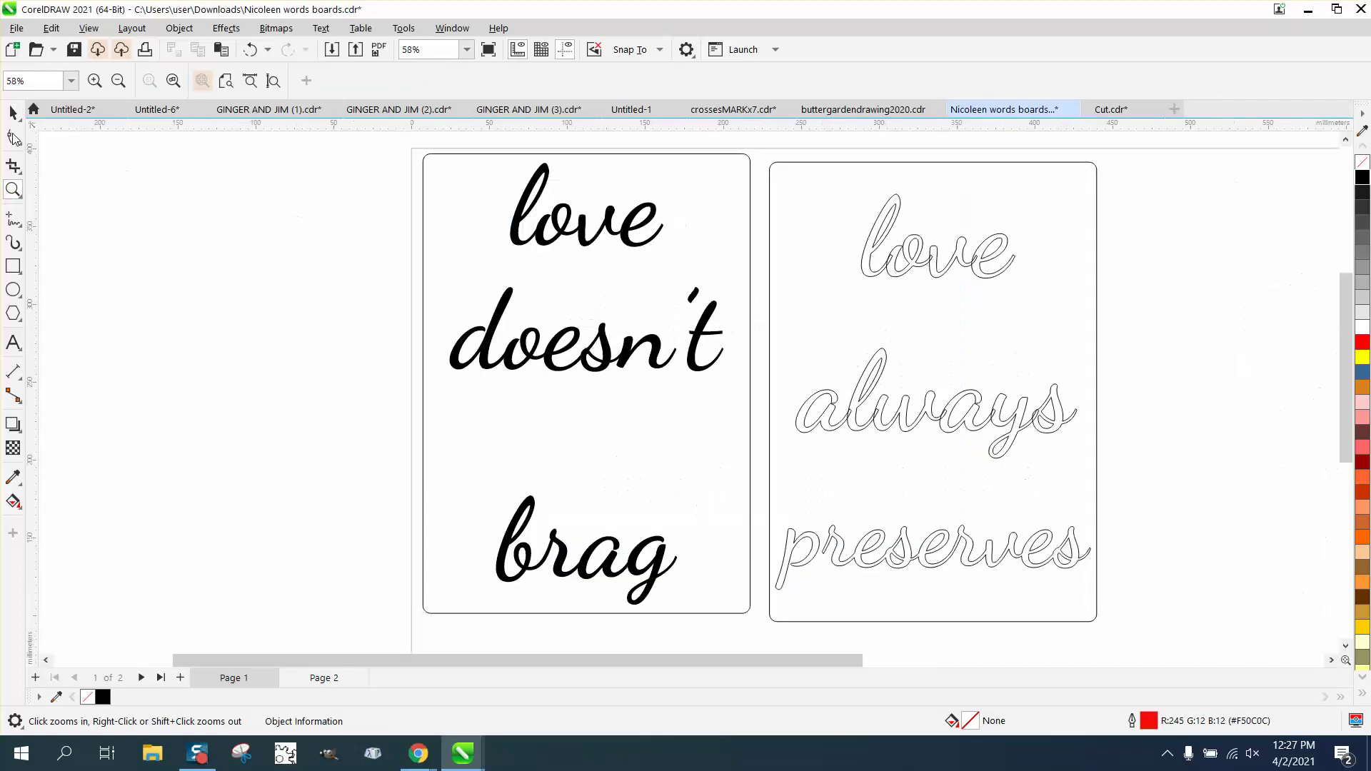
click(13, 112)
click(569, 350)
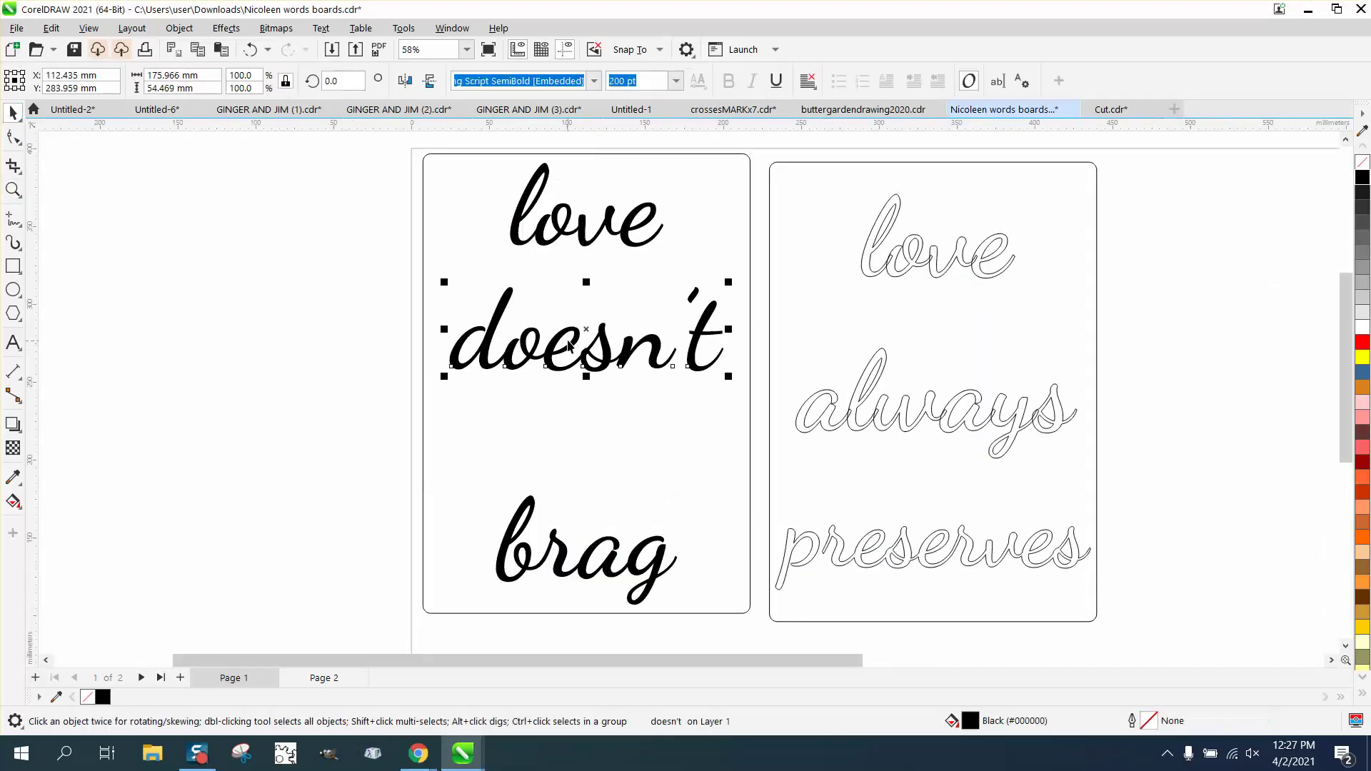
Step: Browse the Effects and Object menus, then dismiss them and deselect 'doesn't'
click(227, 28)
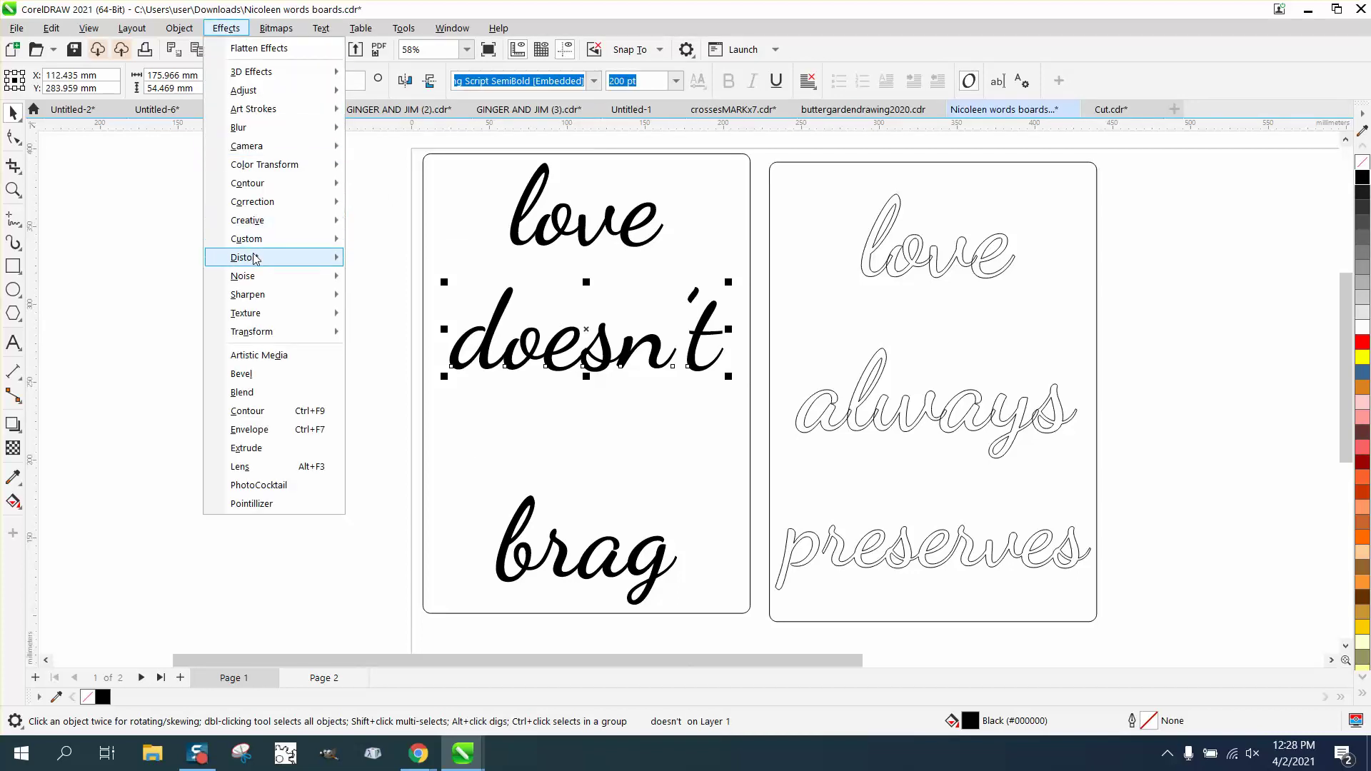
mouse_move(251, 261)
click(179, 29)
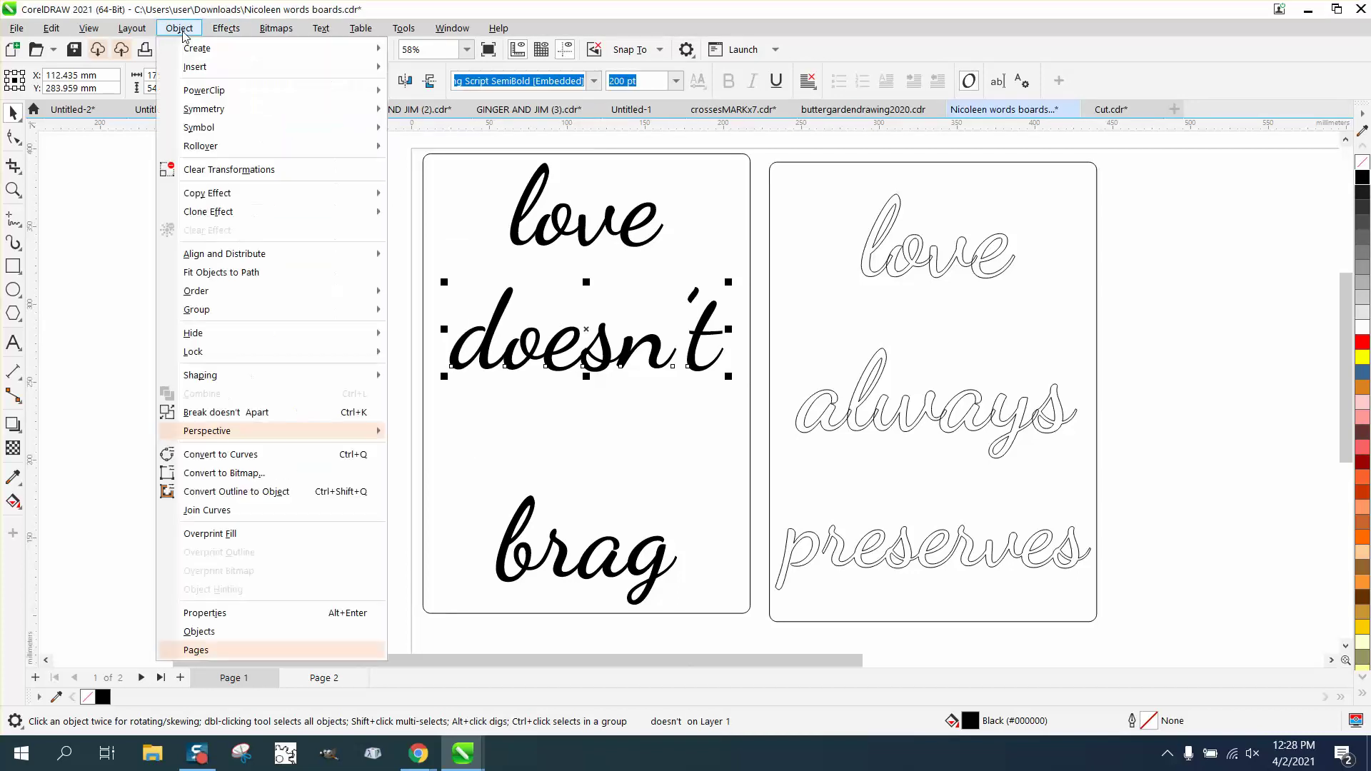
mouse_move(212, 254)
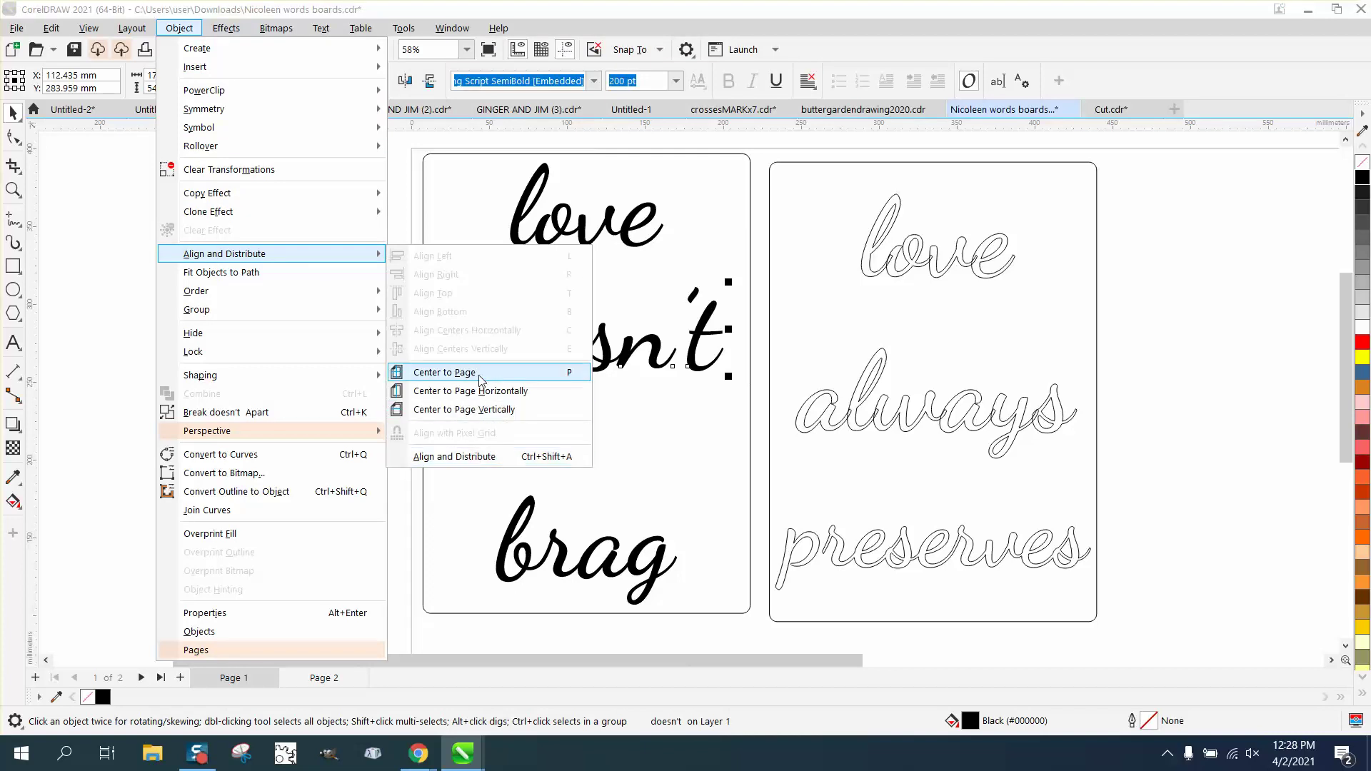
click(386, 208)
click(386, 209)
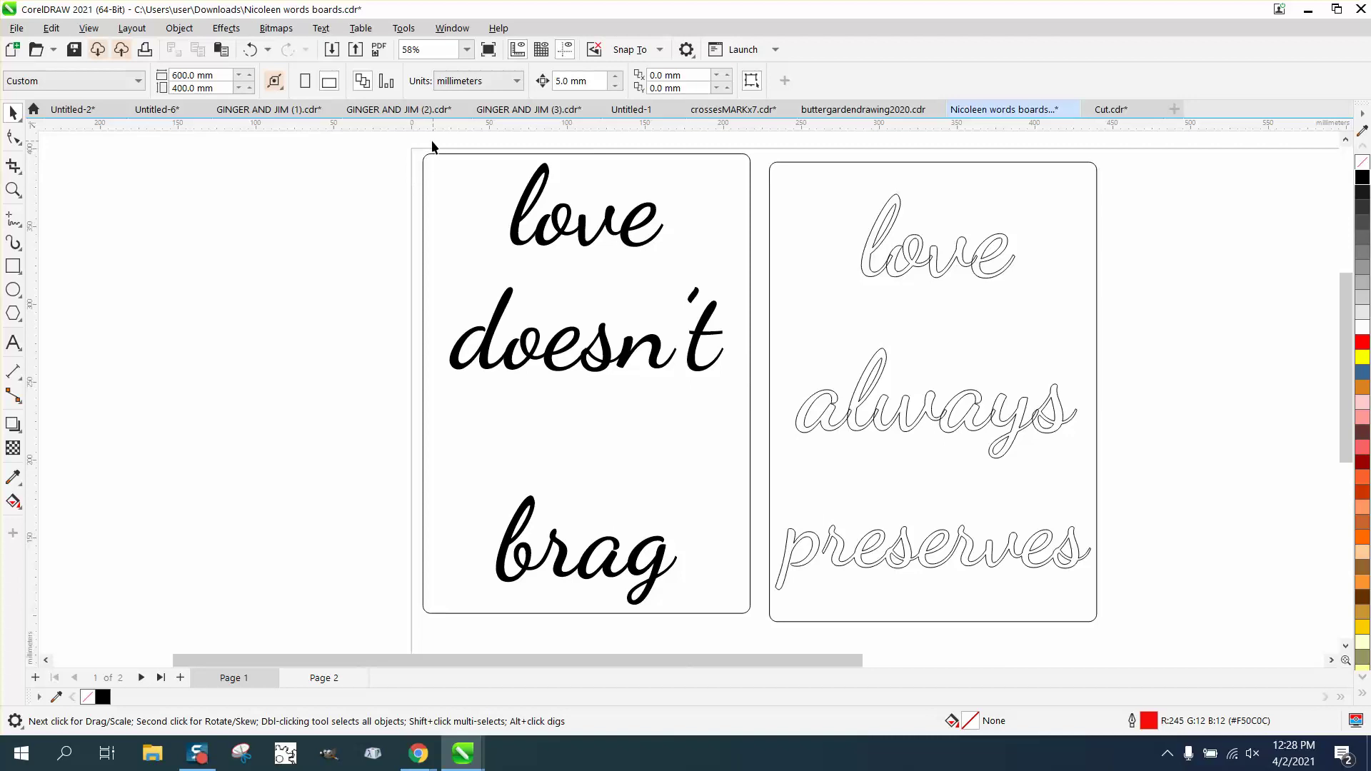
Step: Marquee-select love, doesn't and brag and bring up Object > Align and Distribute
drag(432, 147, 761, 628)
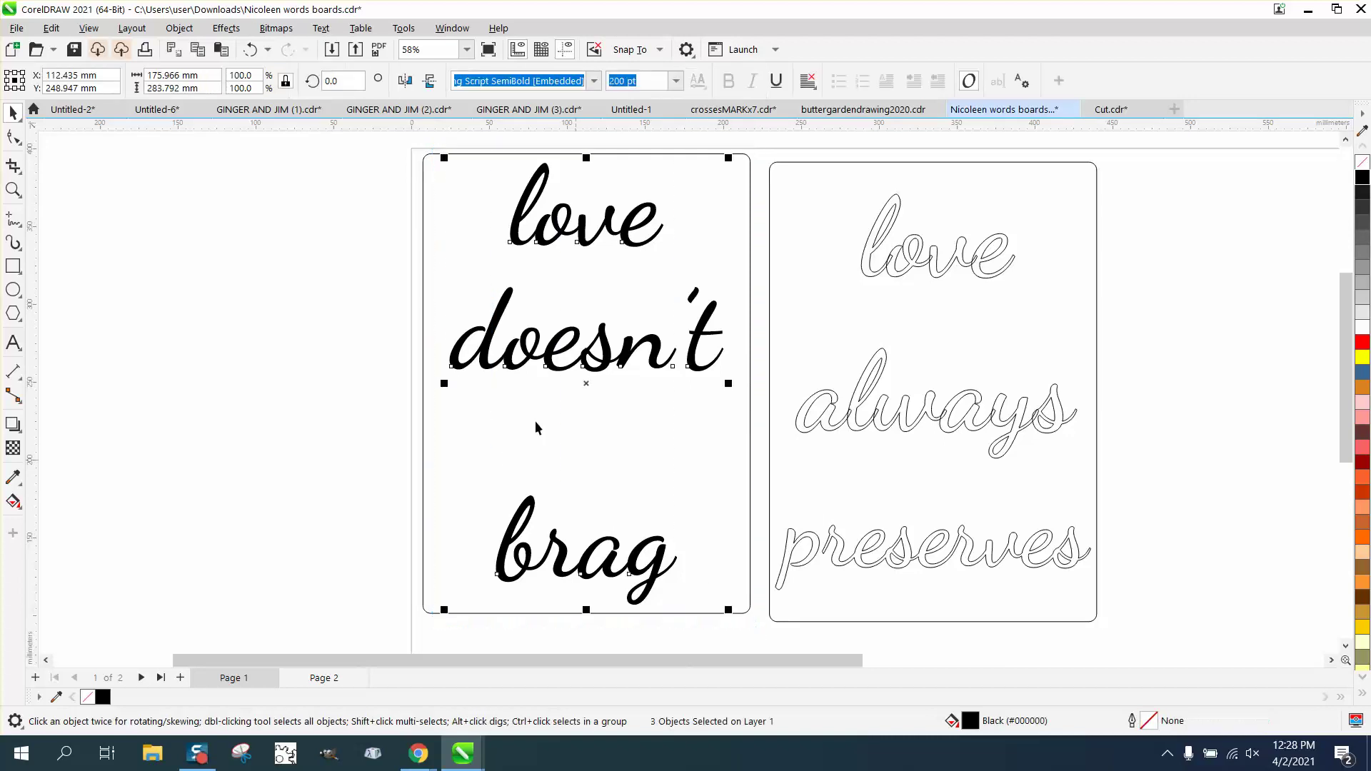
click(179, 27)
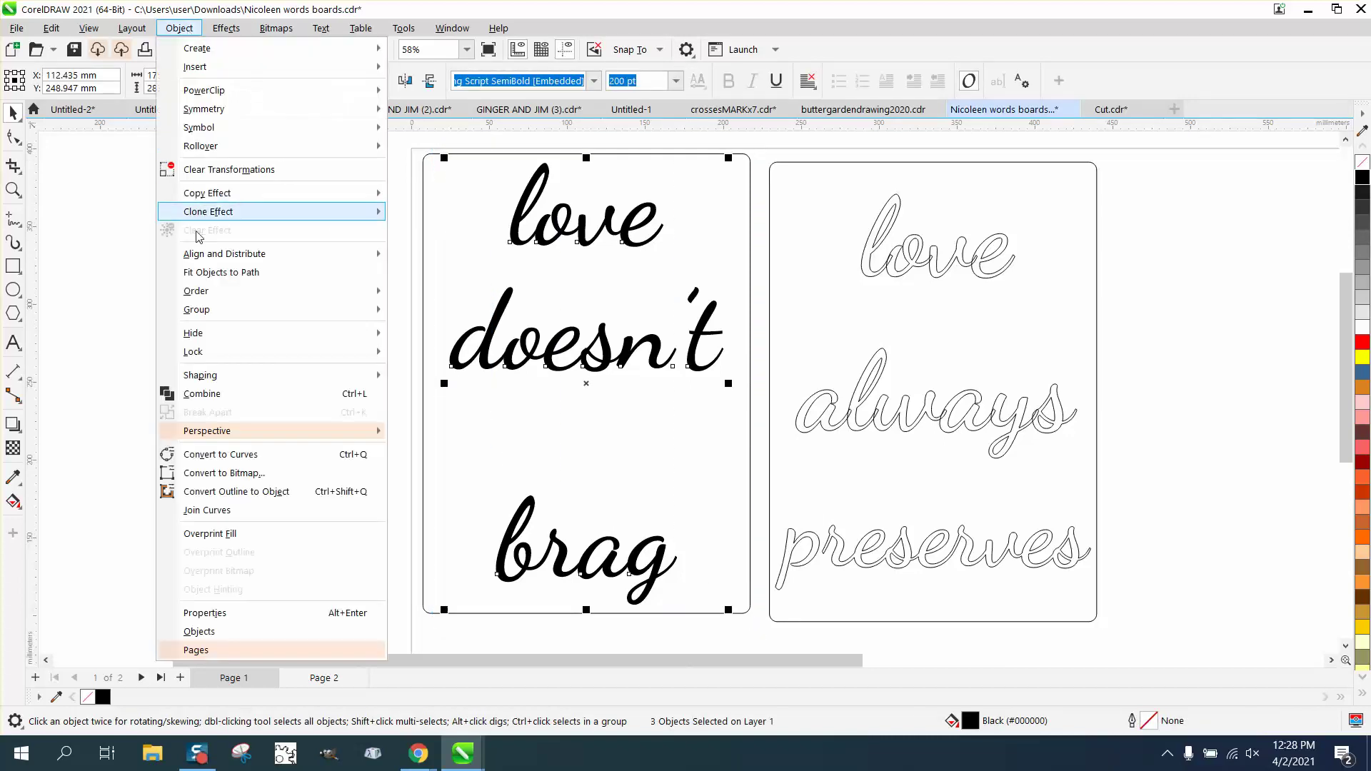
mouse_move(208, 257)
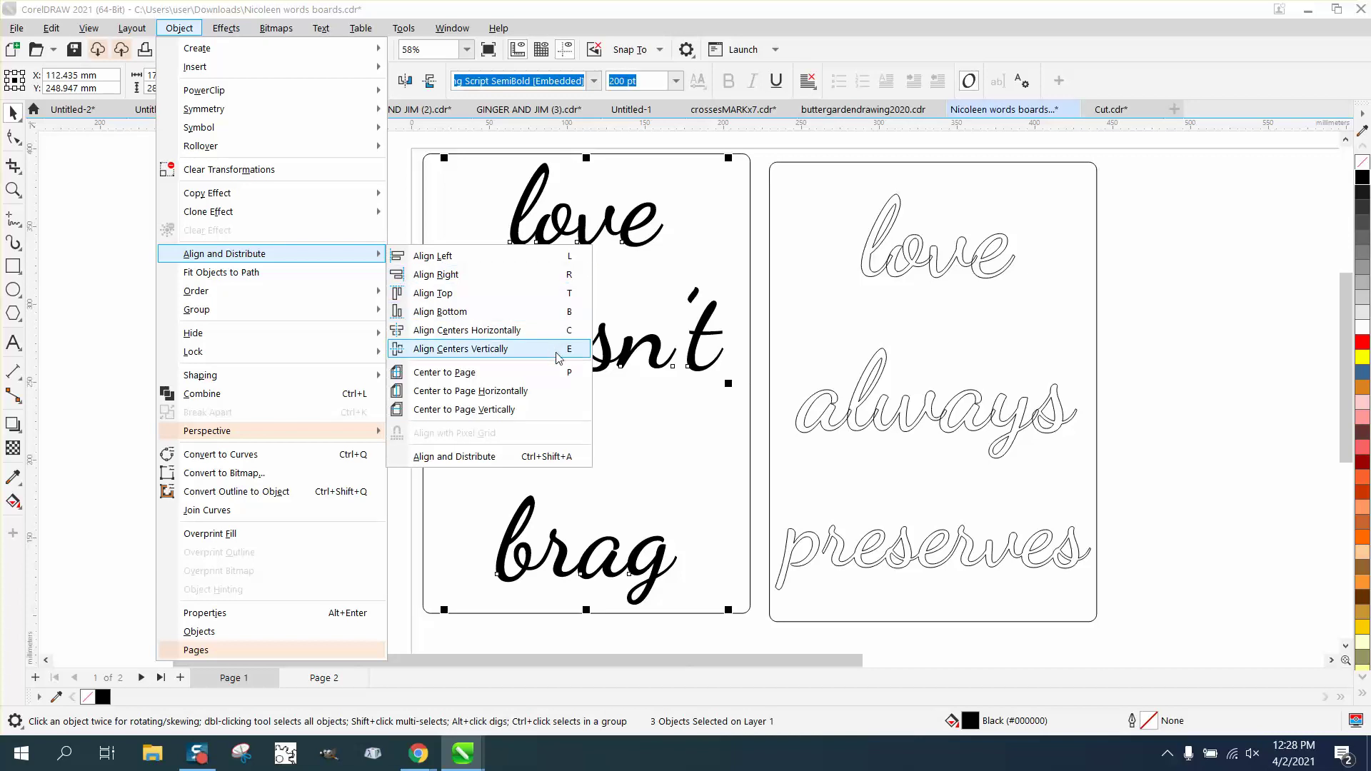
Step: In the Align and Distribute panel, try top, centre and bottom distribution, ending with equal vertical spacing
click(512, 458)
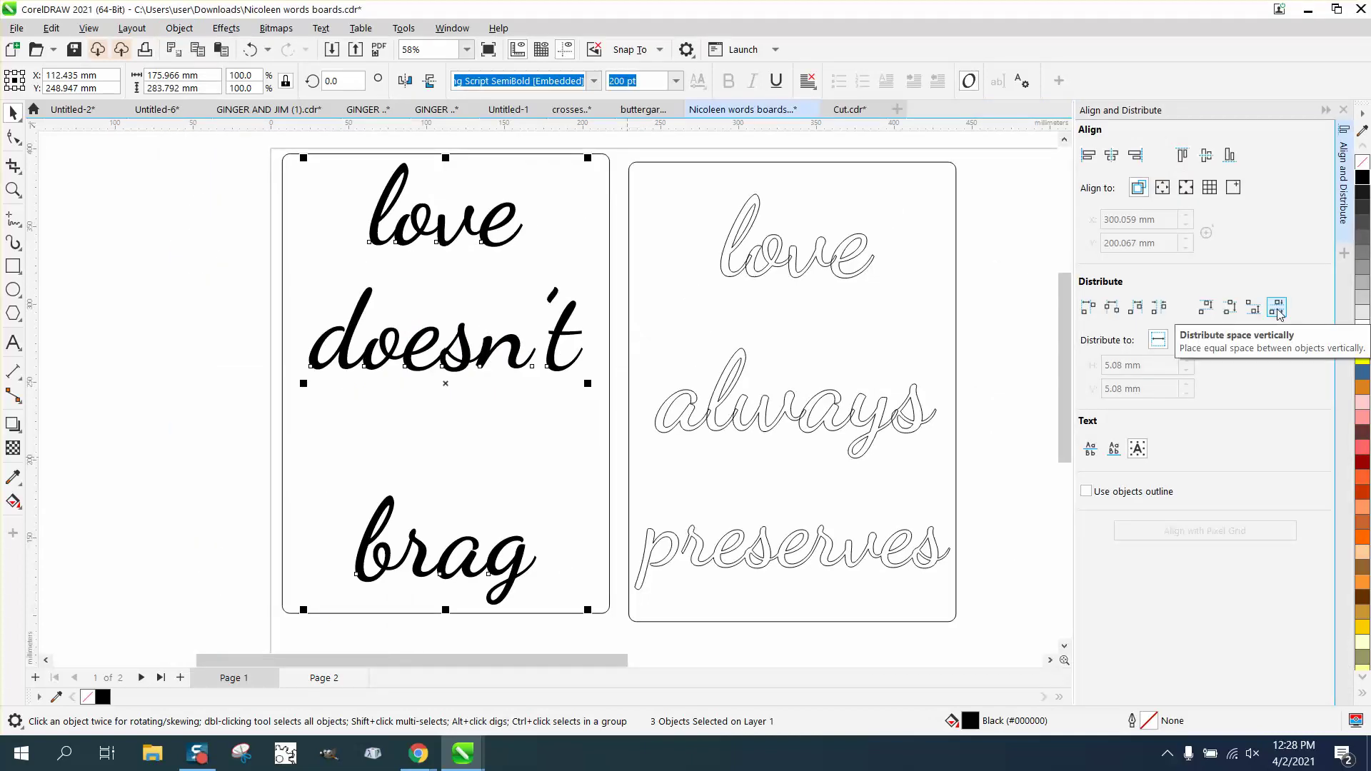
click(1205, 308)
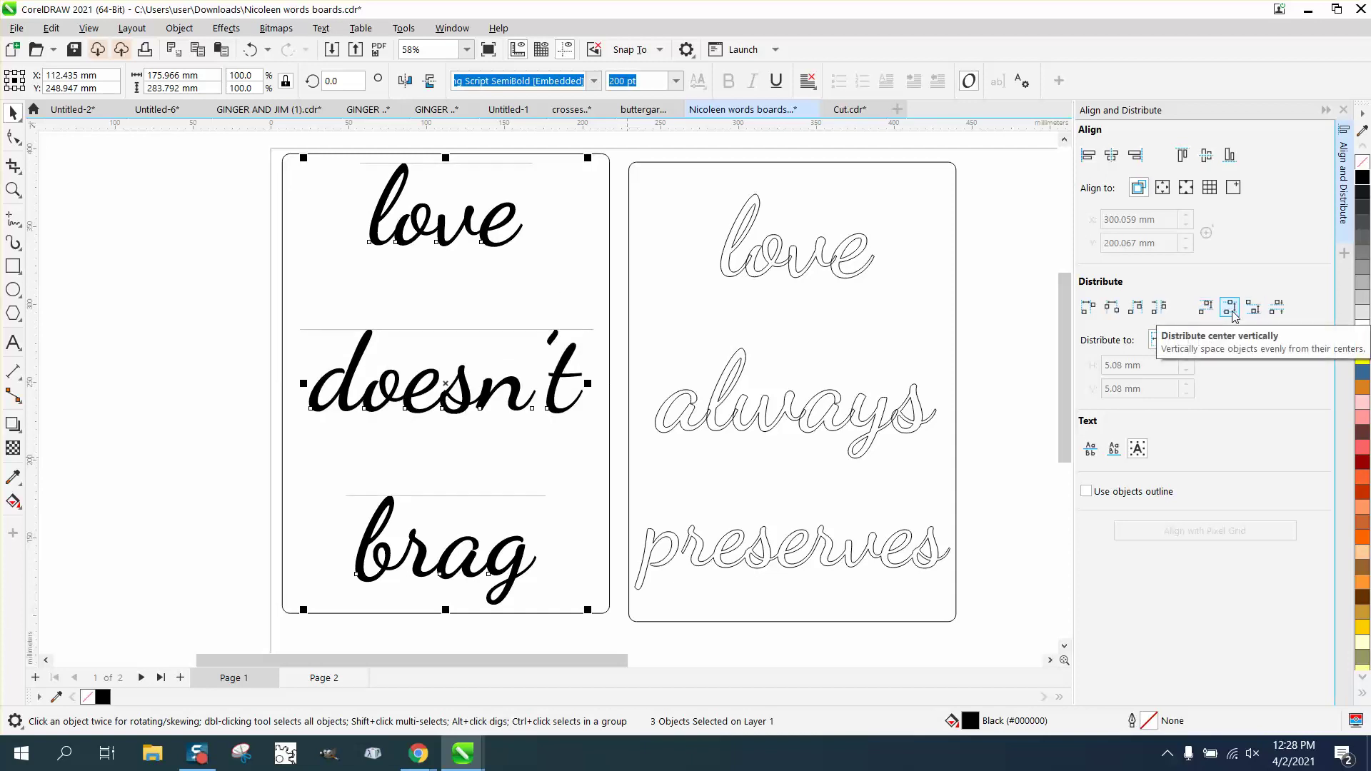
click(1230, 308)
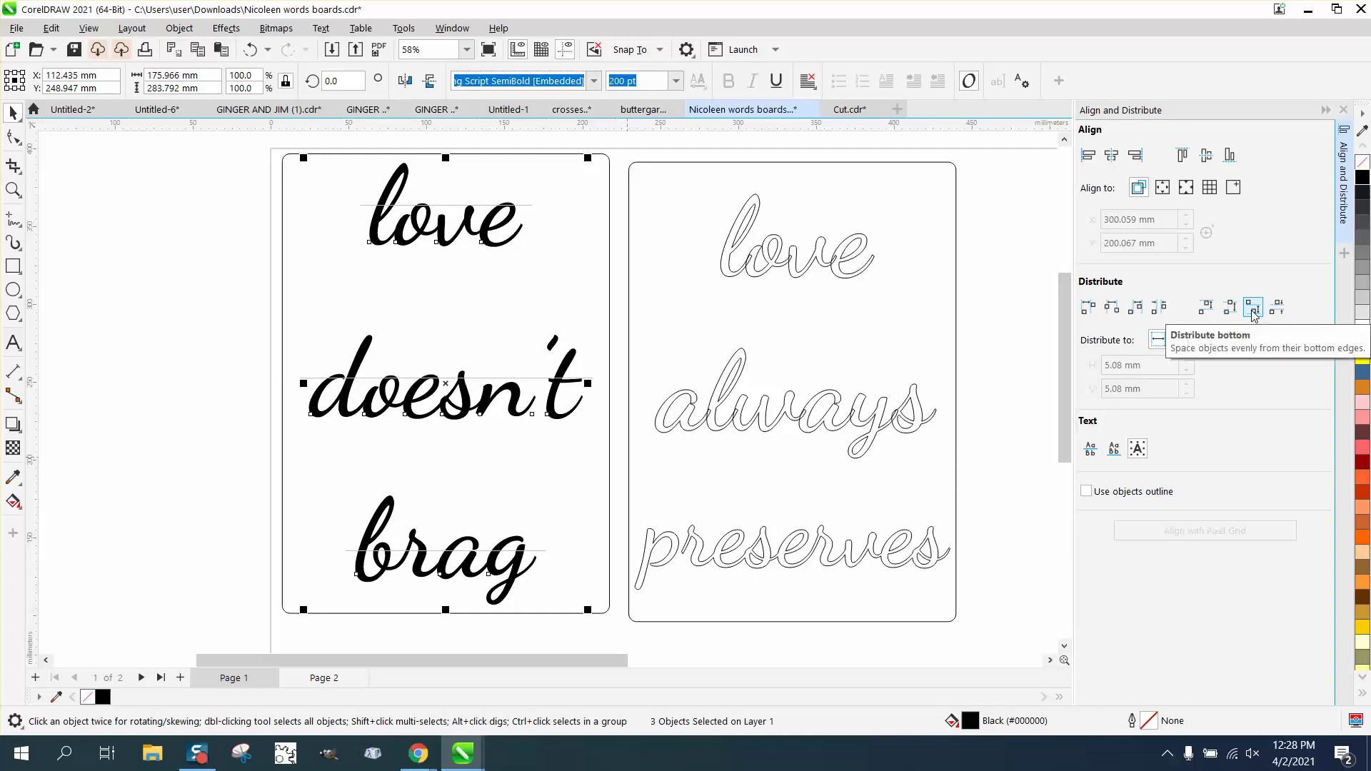
click(1254, 308)
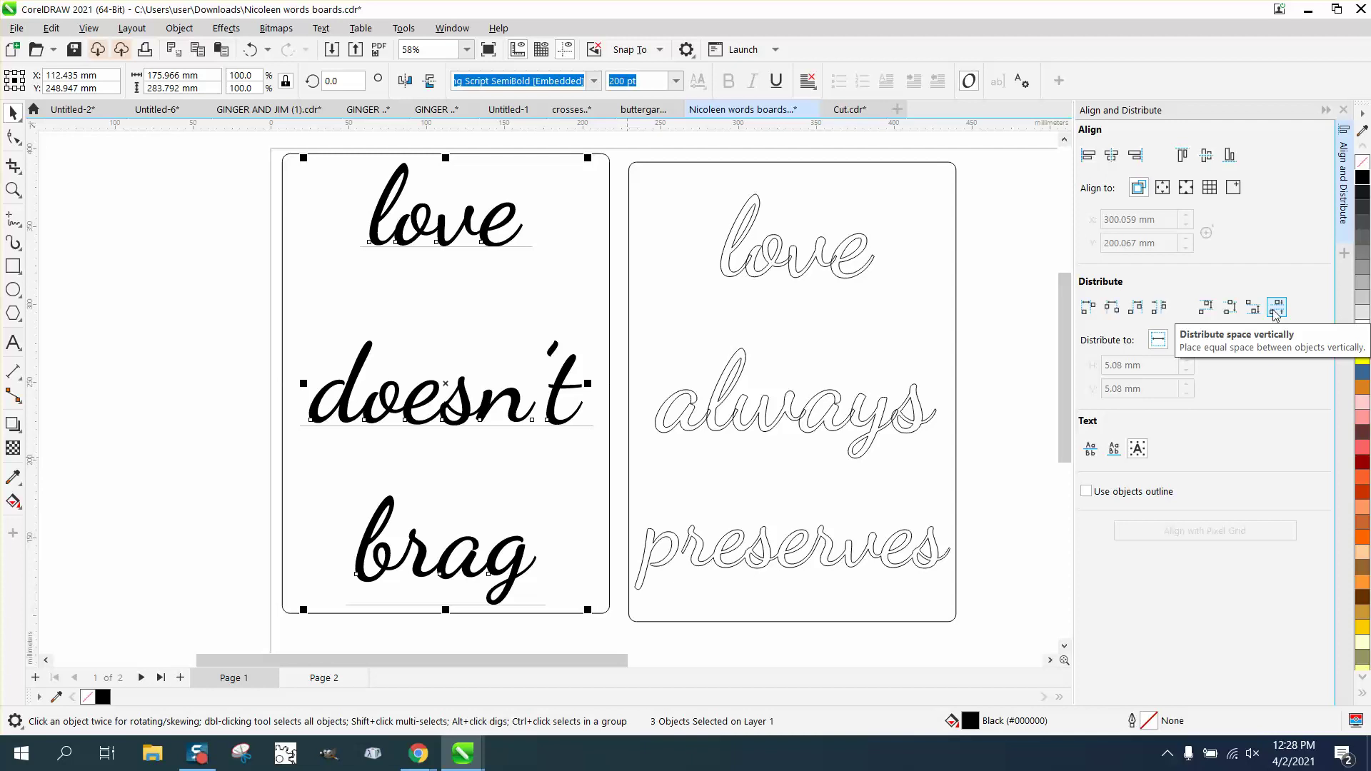
click(1276, 308)
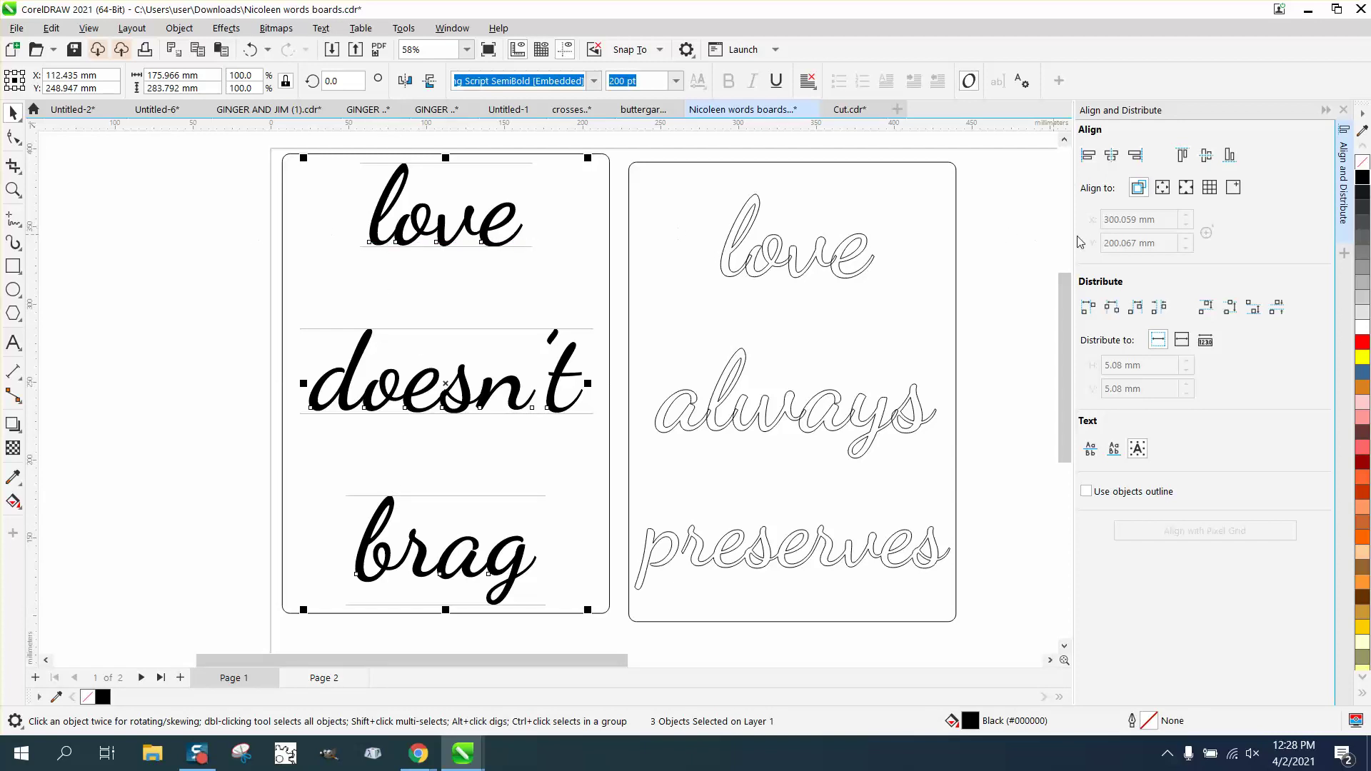
Step: Deselect, move 'doesn't' slightly lower, and close the Align and Distribute panel
click(258, 131)
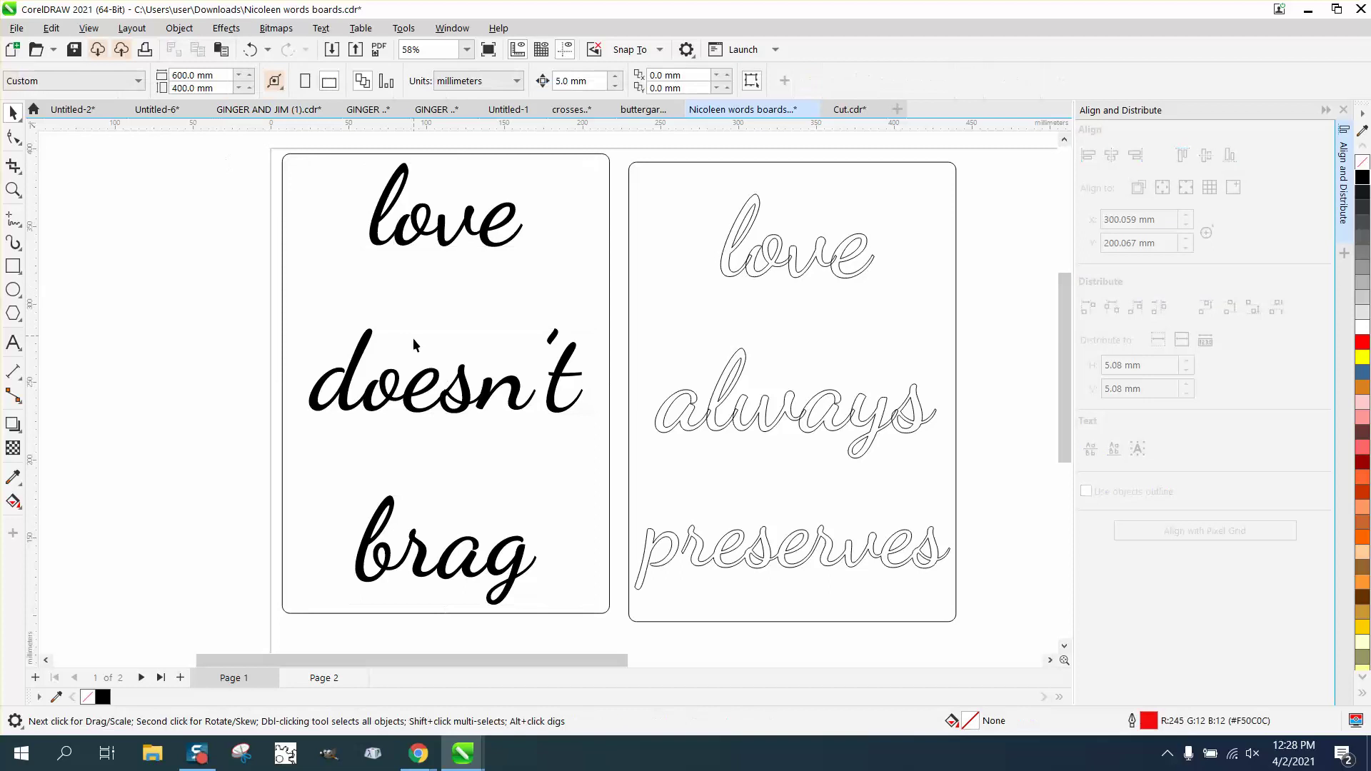
drag(436, 379, 443, 439)
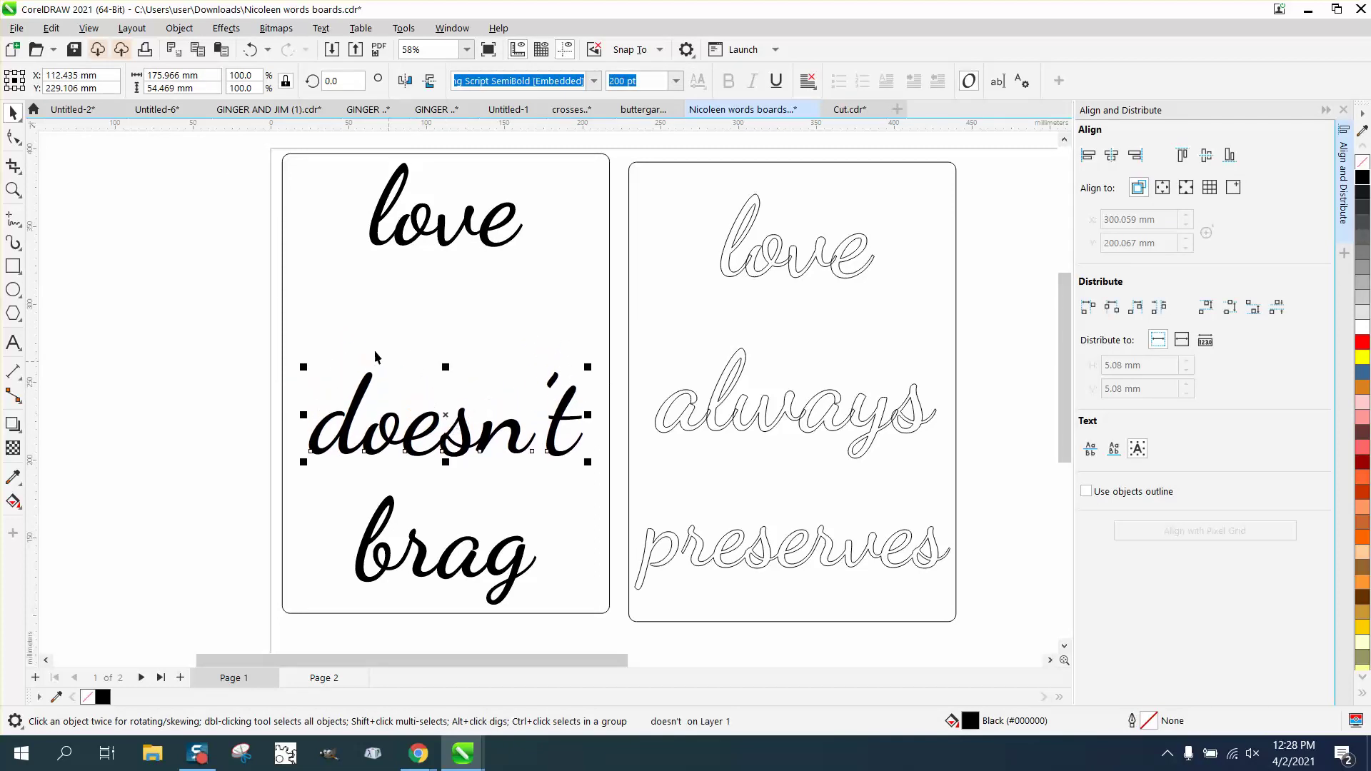
click(1344, 109)
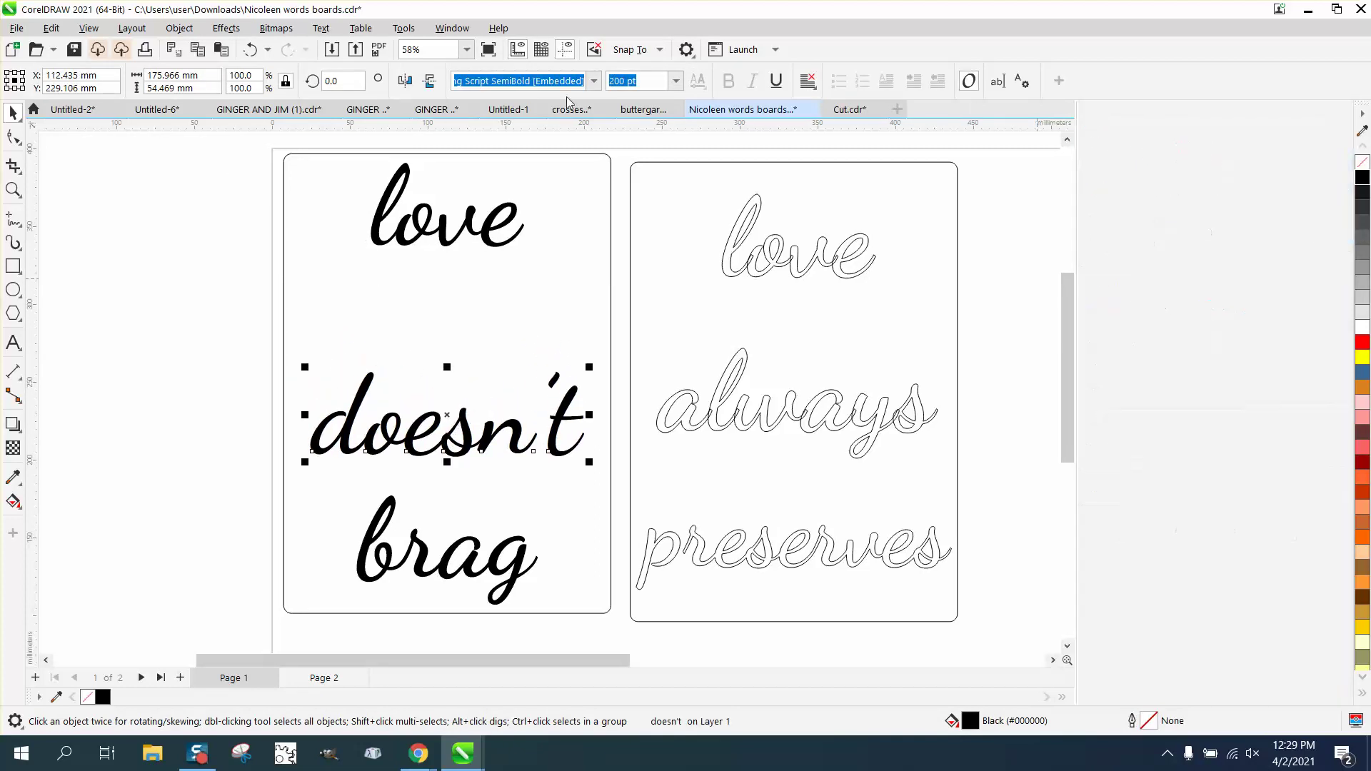
Step: Open Tools > Options to the Customization command list
click(404, 29)
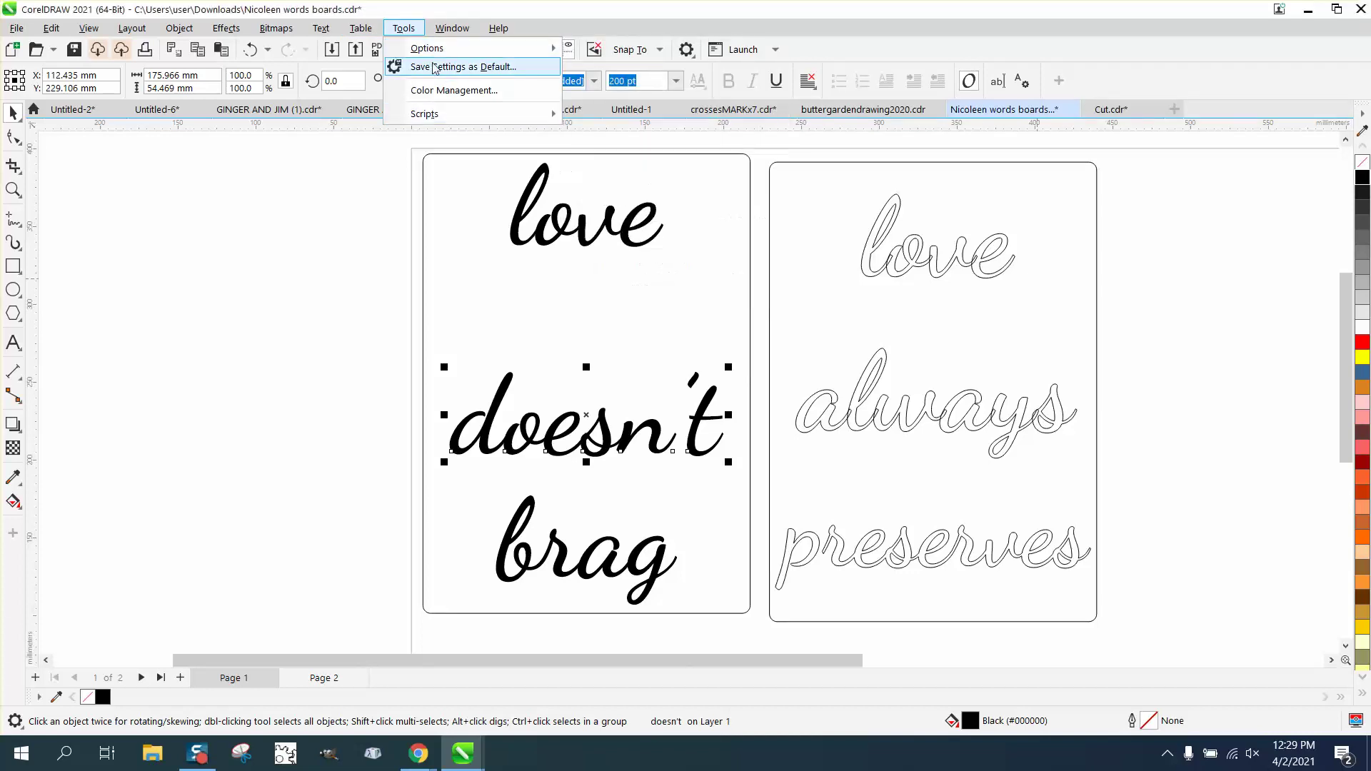
mouse_move(434, 50)
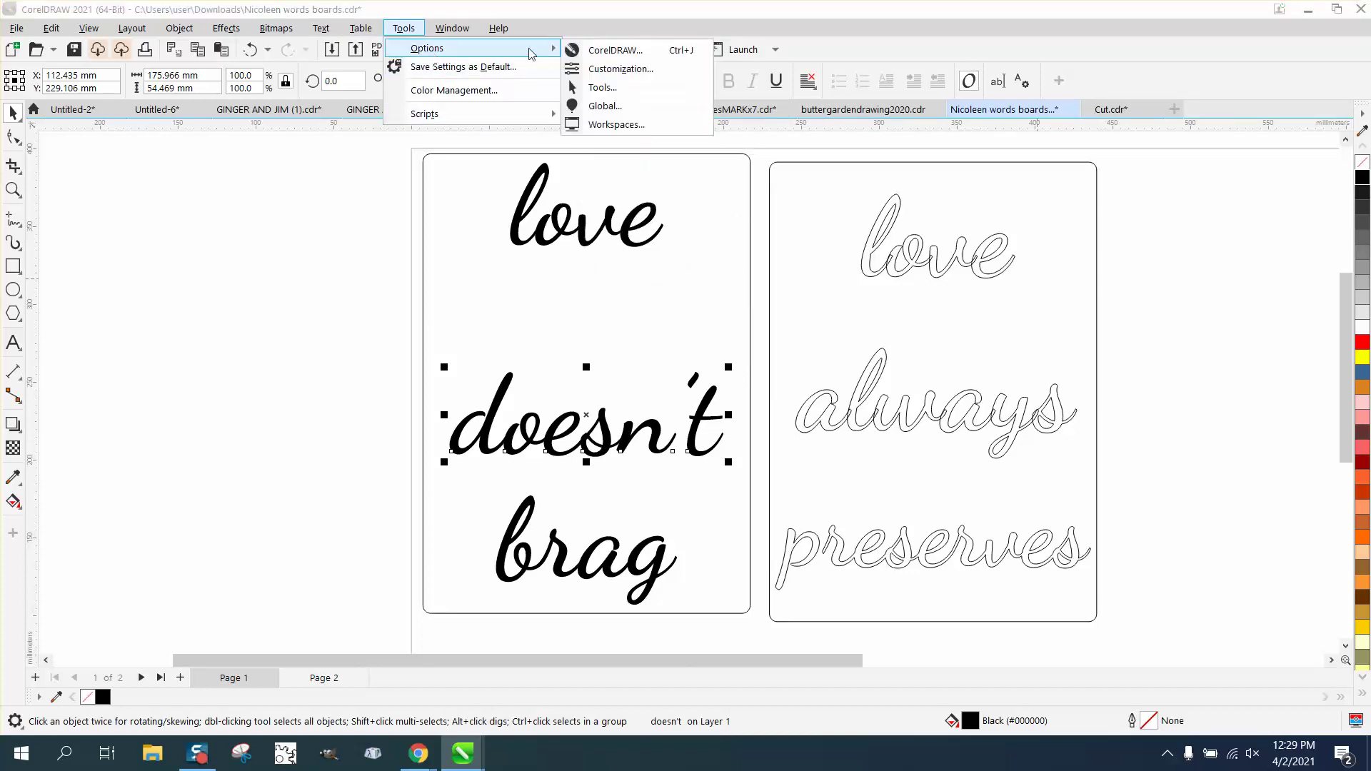
click(618, 69)
click(389, 169)
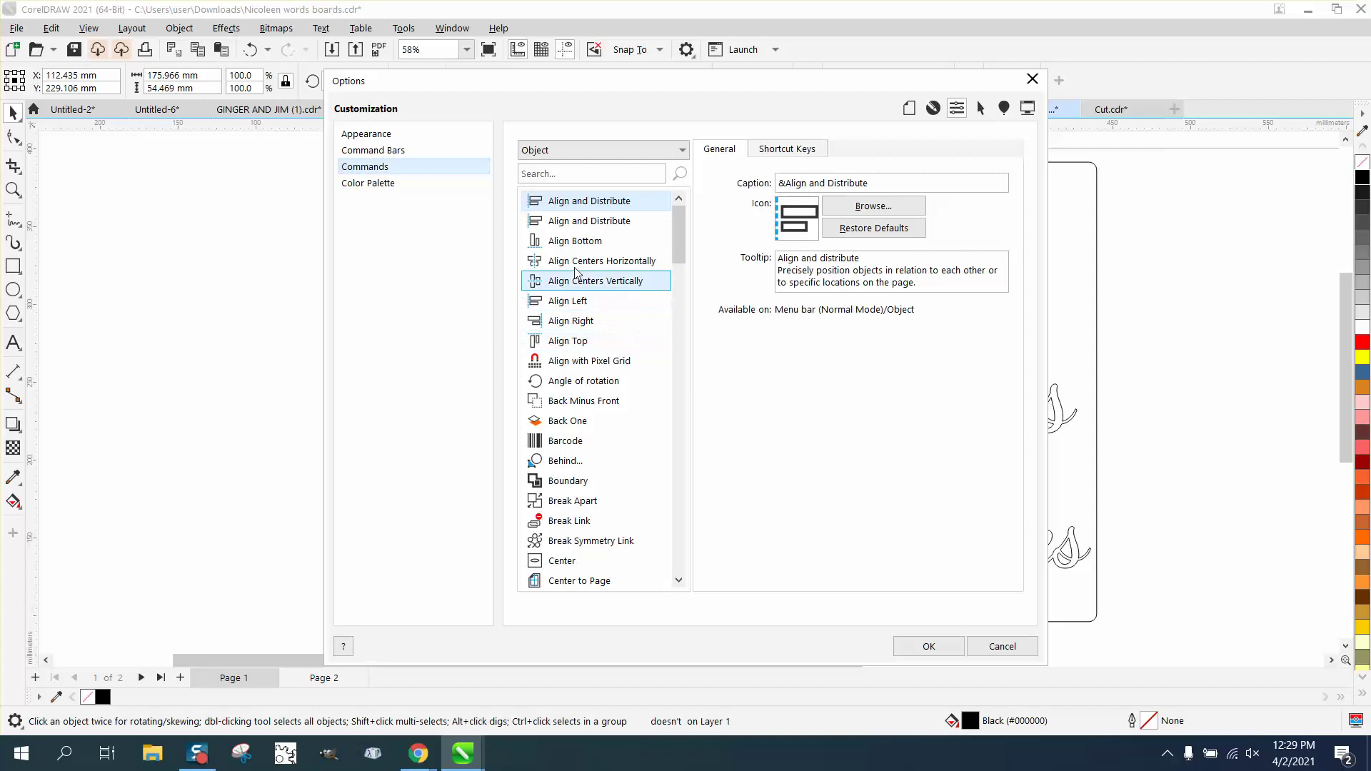
Step: Look up Align and Distribute in the Object menu, then close the Options dialog
click(179, 28)
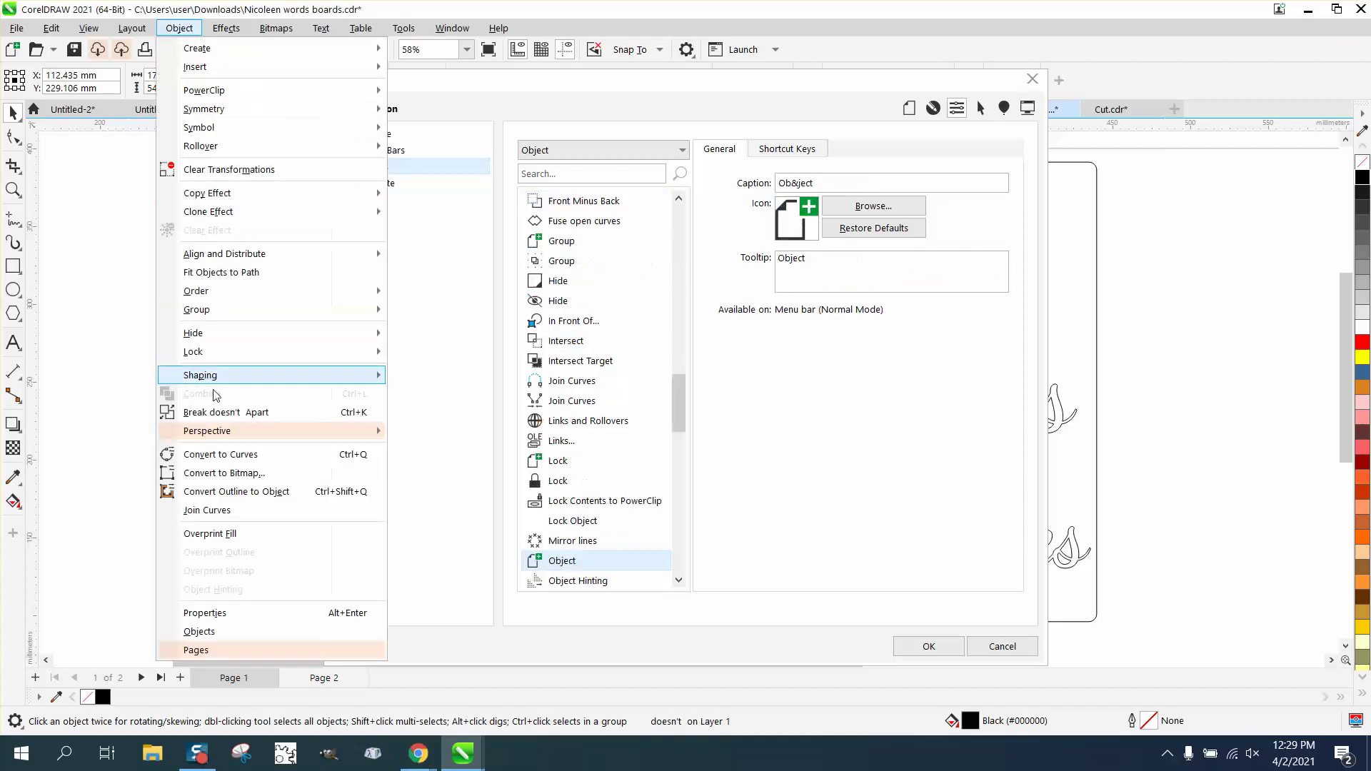
mouse_move(235, 254)
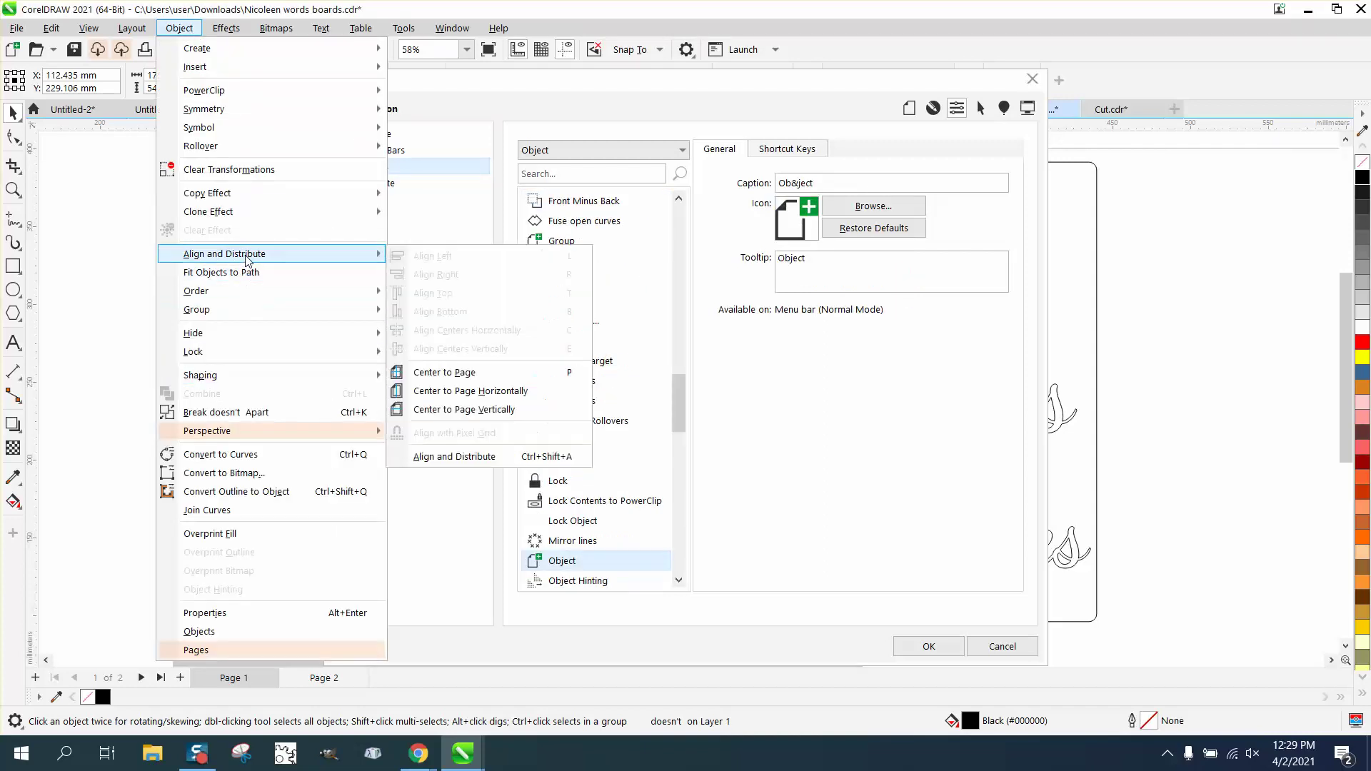
click(487, 456)
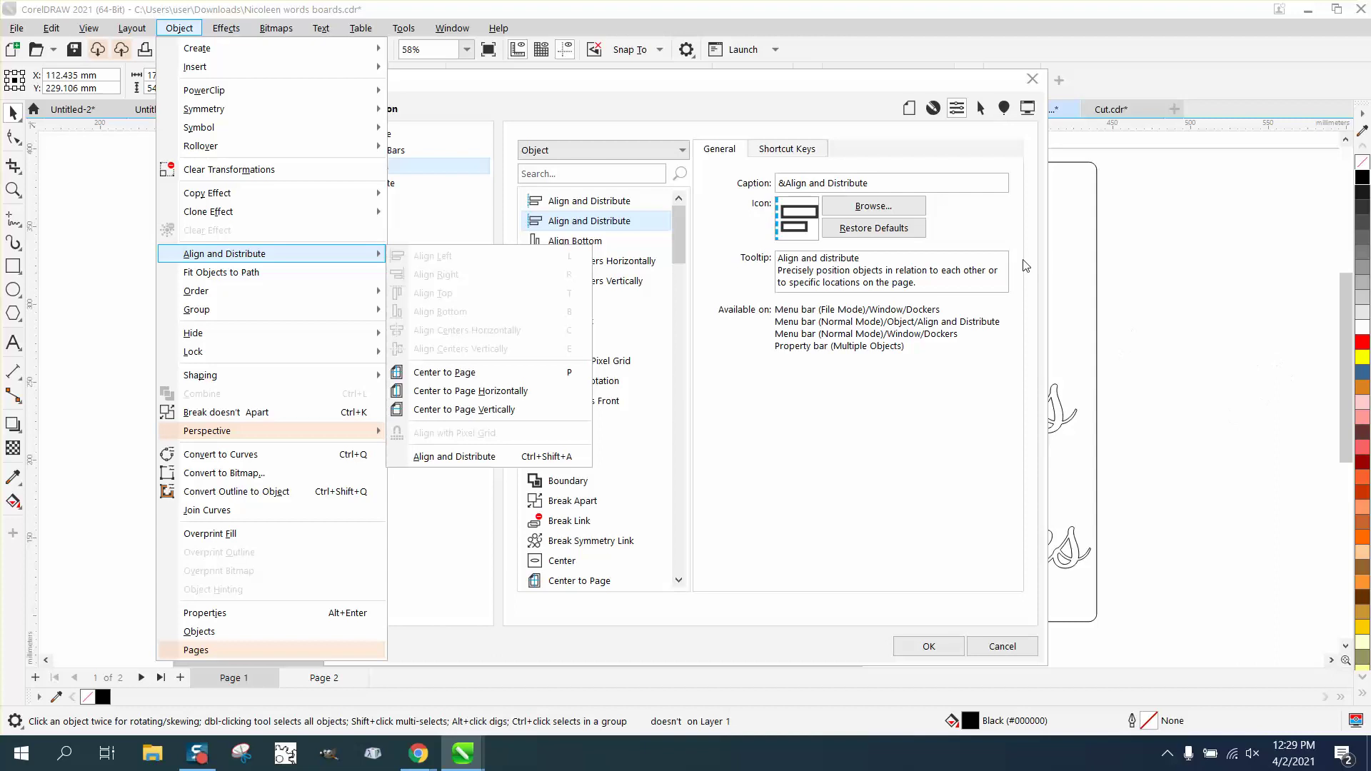
click(1035, 81)
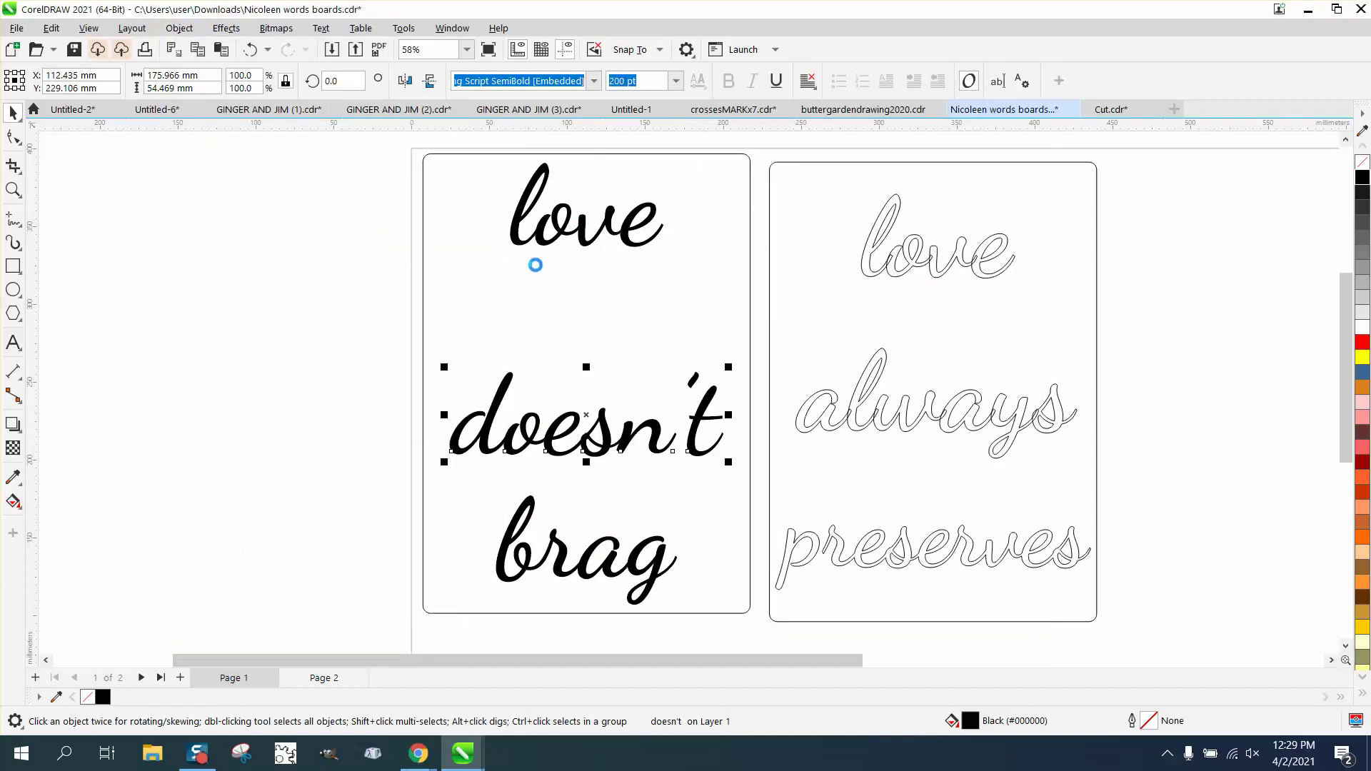
Step: In Options > Customization > Commands, search 'dis' and select Distribute Spacing Vertically
click(404, 29)
mouse_move(543, 48)
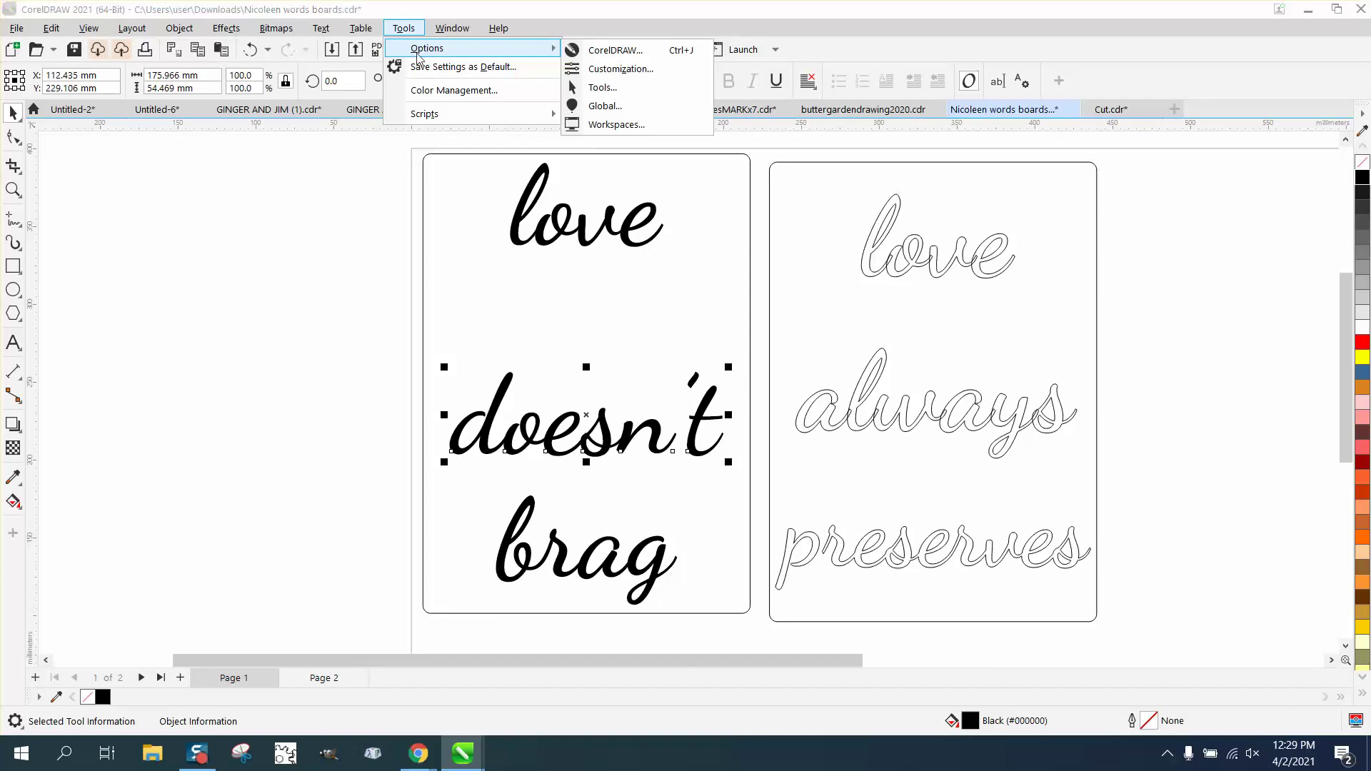
click(621, 69)
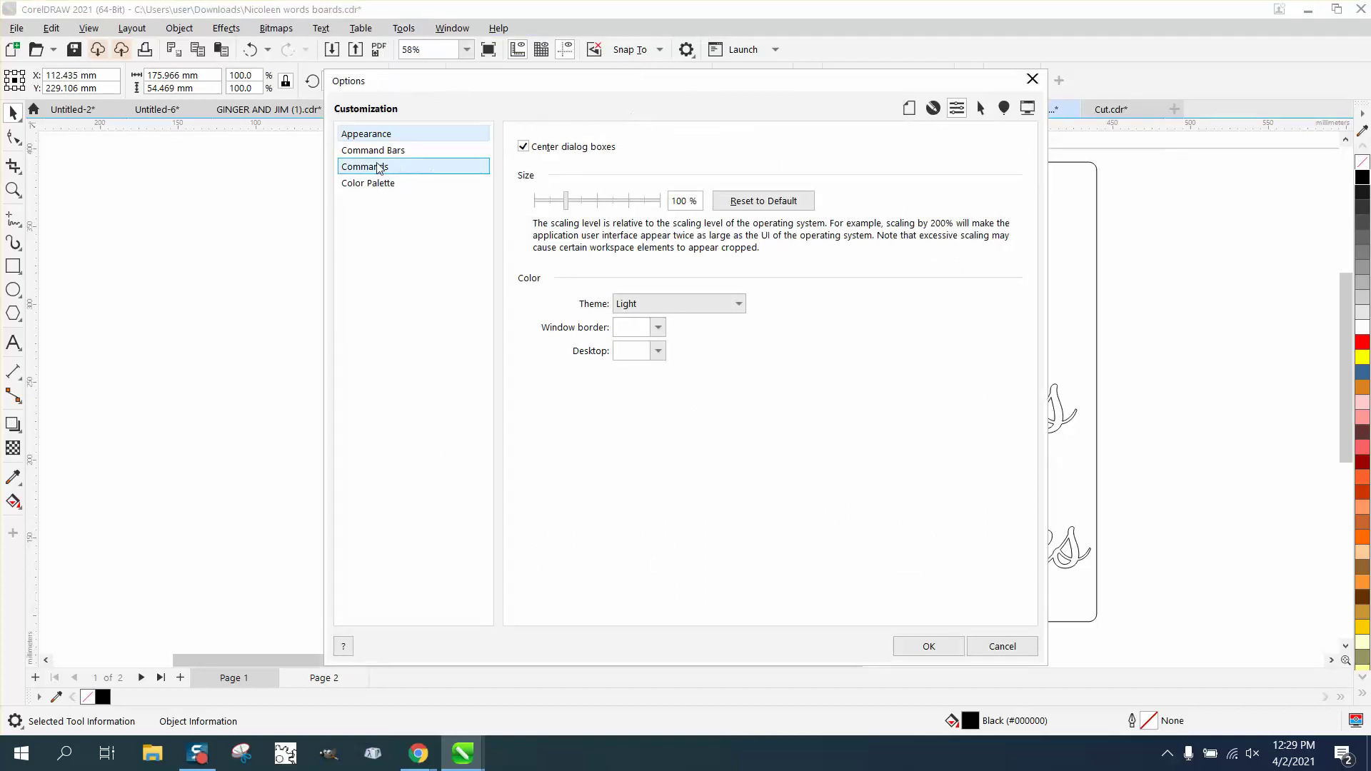
click(379, 168)
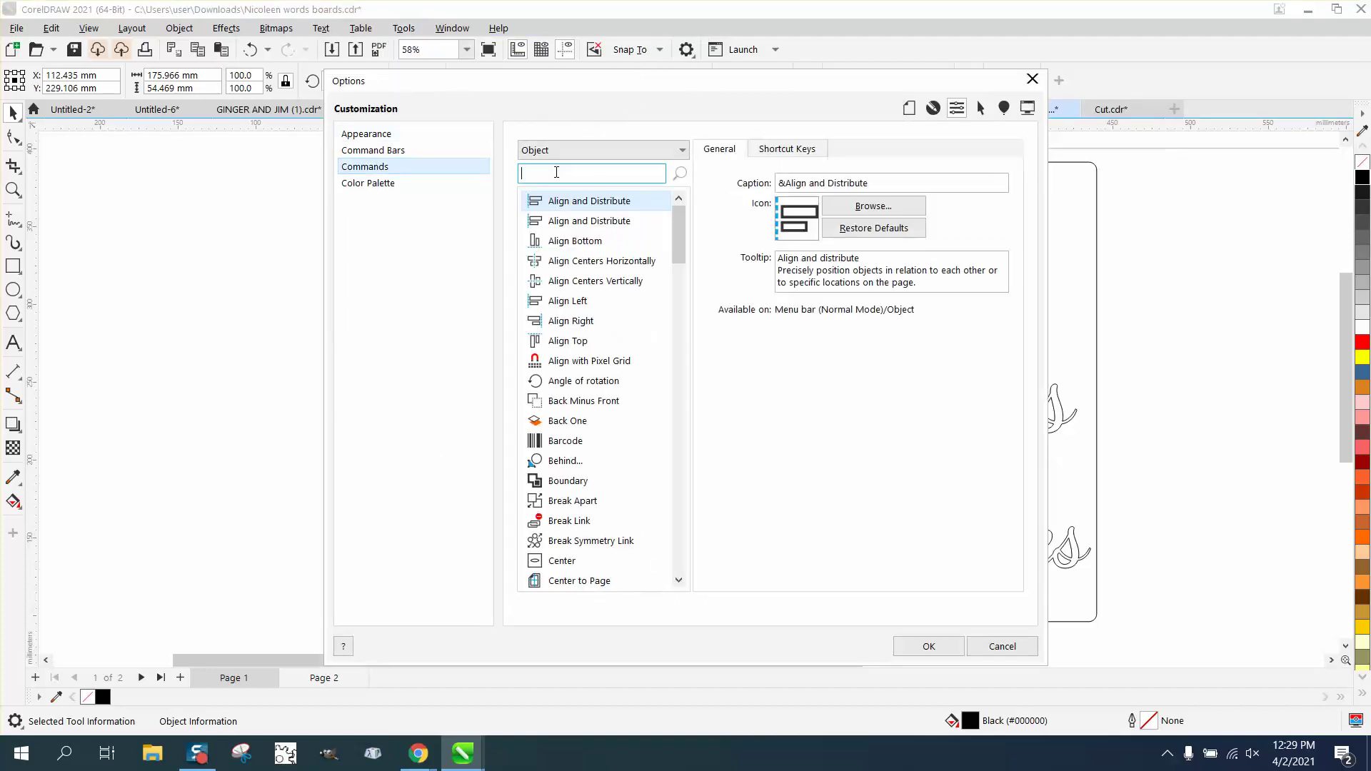
text(dis)
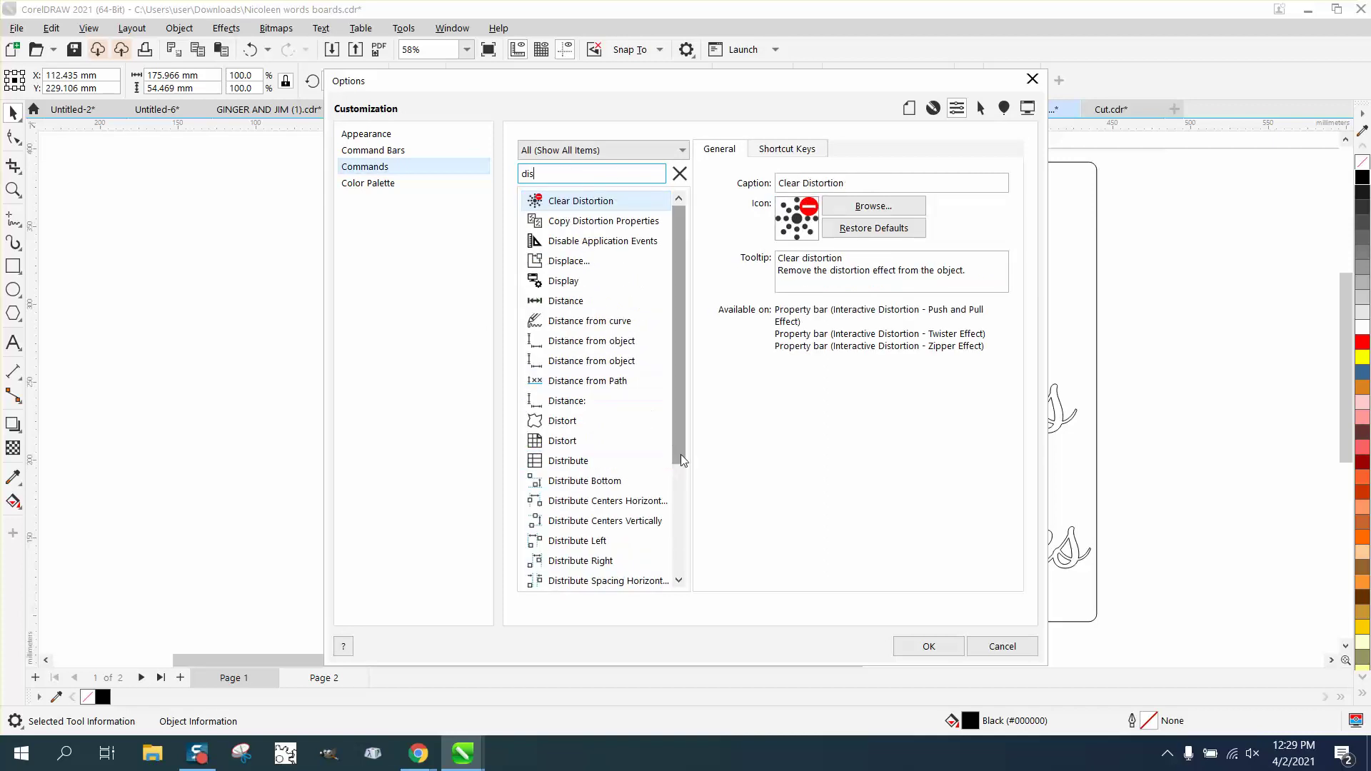
drag(680, 455, 680, 474)
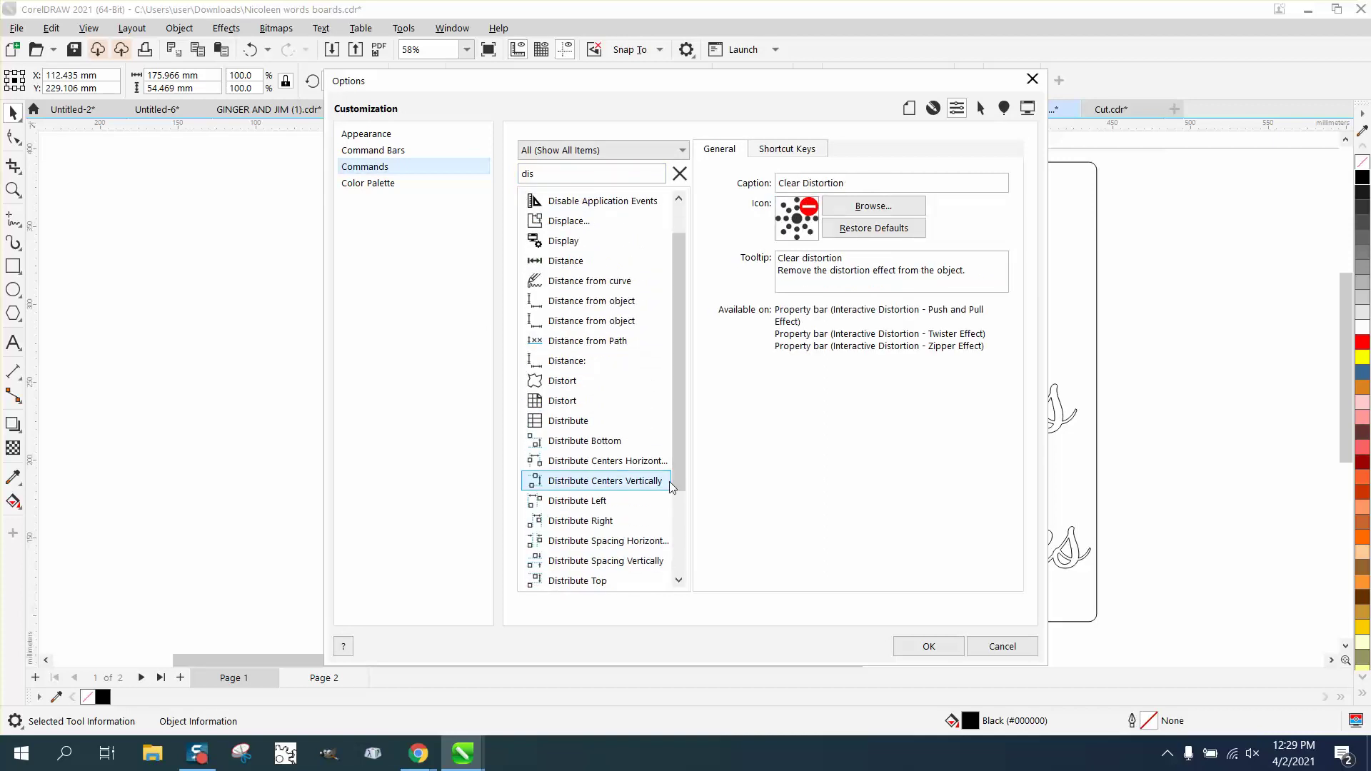
click(678, 582)
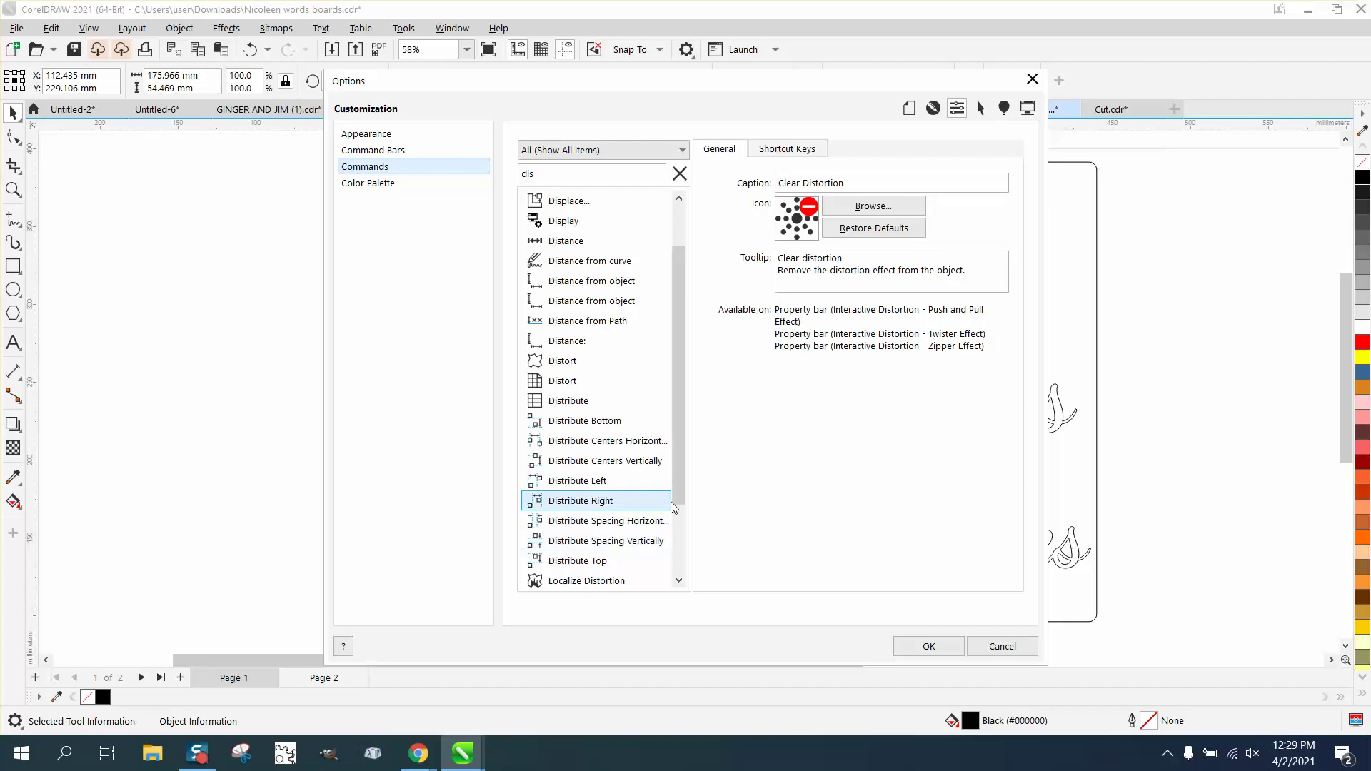
drag(679, 429, 680, 442)
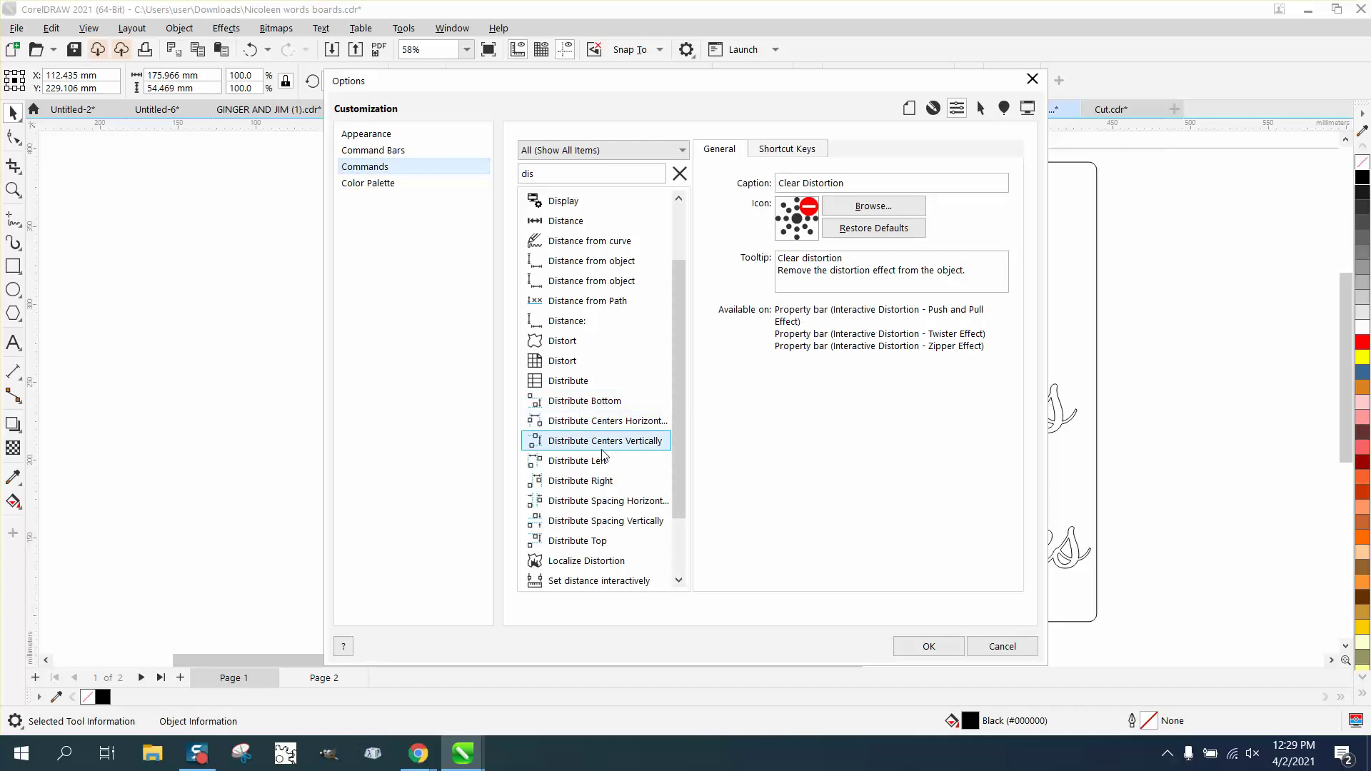
click(606, 521)
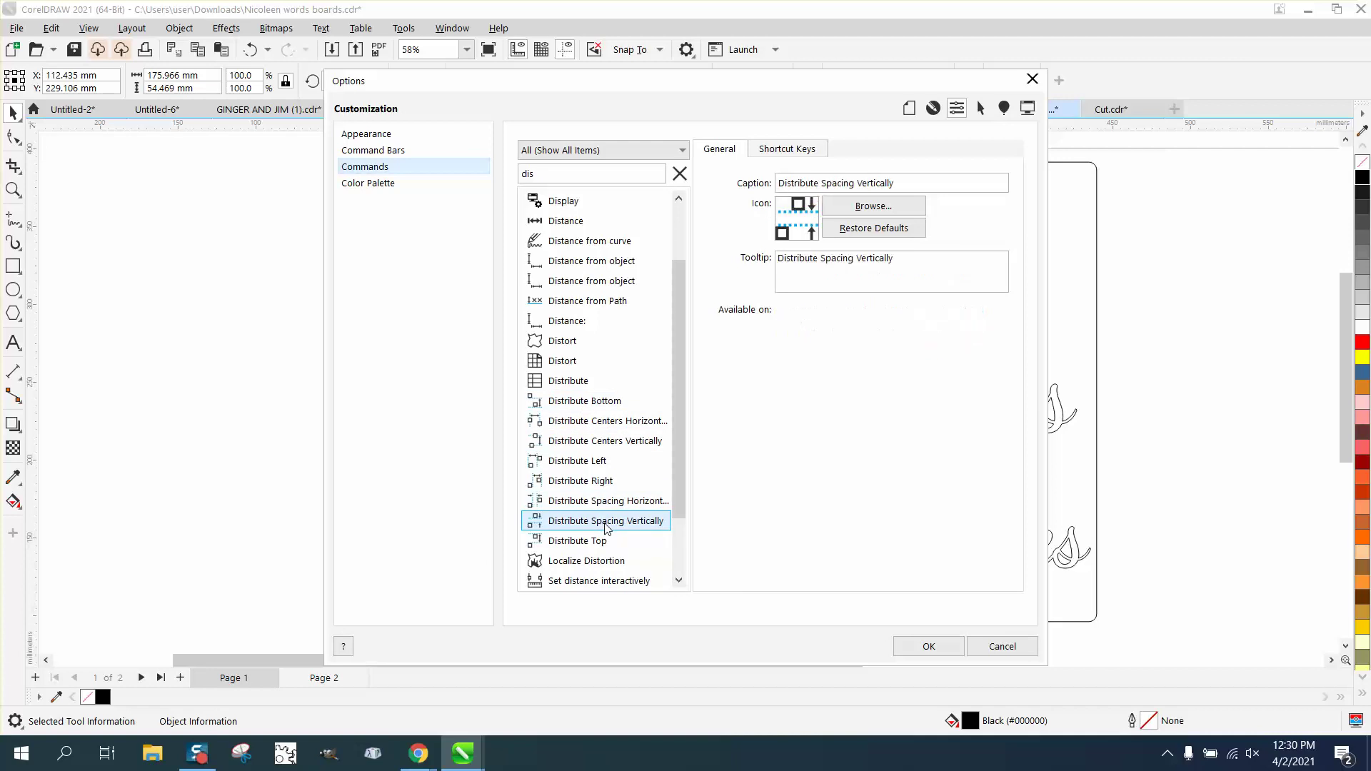
Step: Delete the command's Shift+A shortcut and assign U as its new shortcut key
click(794, 152)
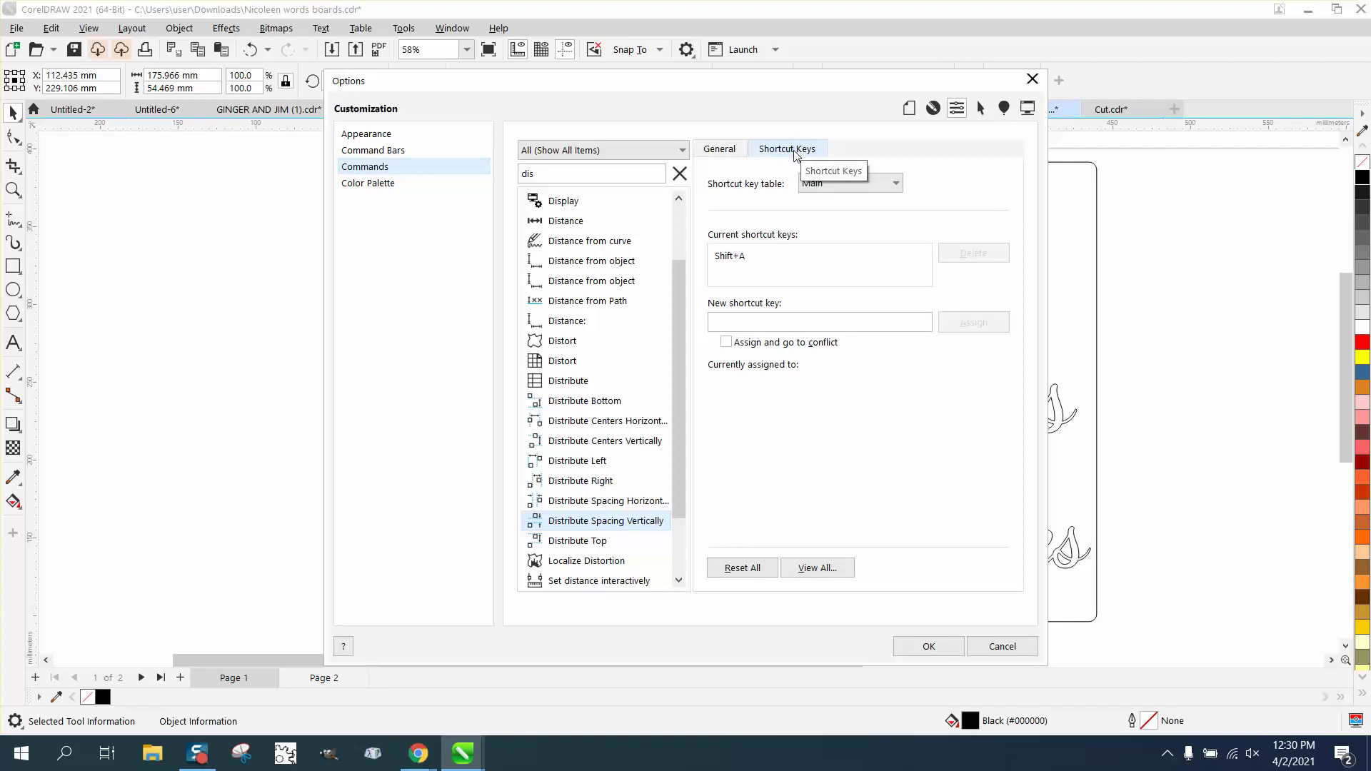
click(769, 259)
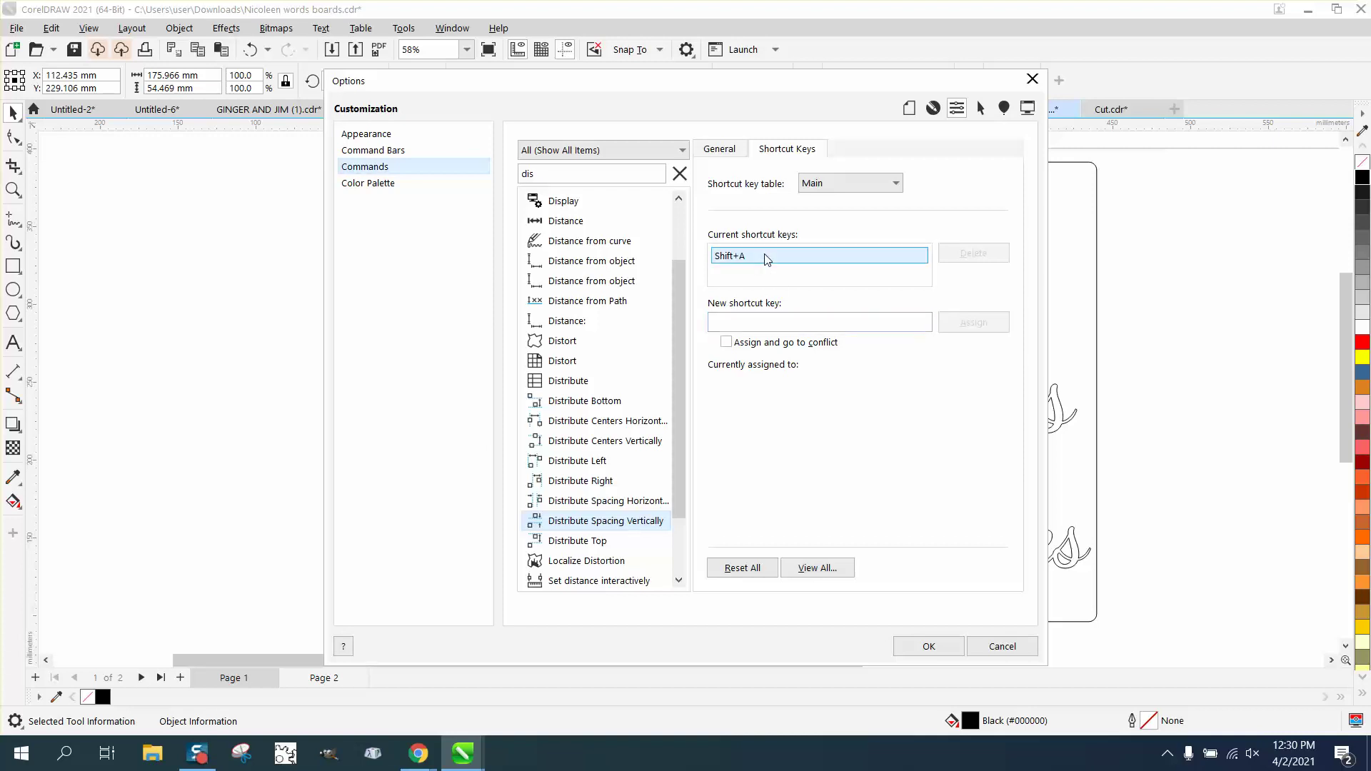
click(763, 259)
click(966, 258)
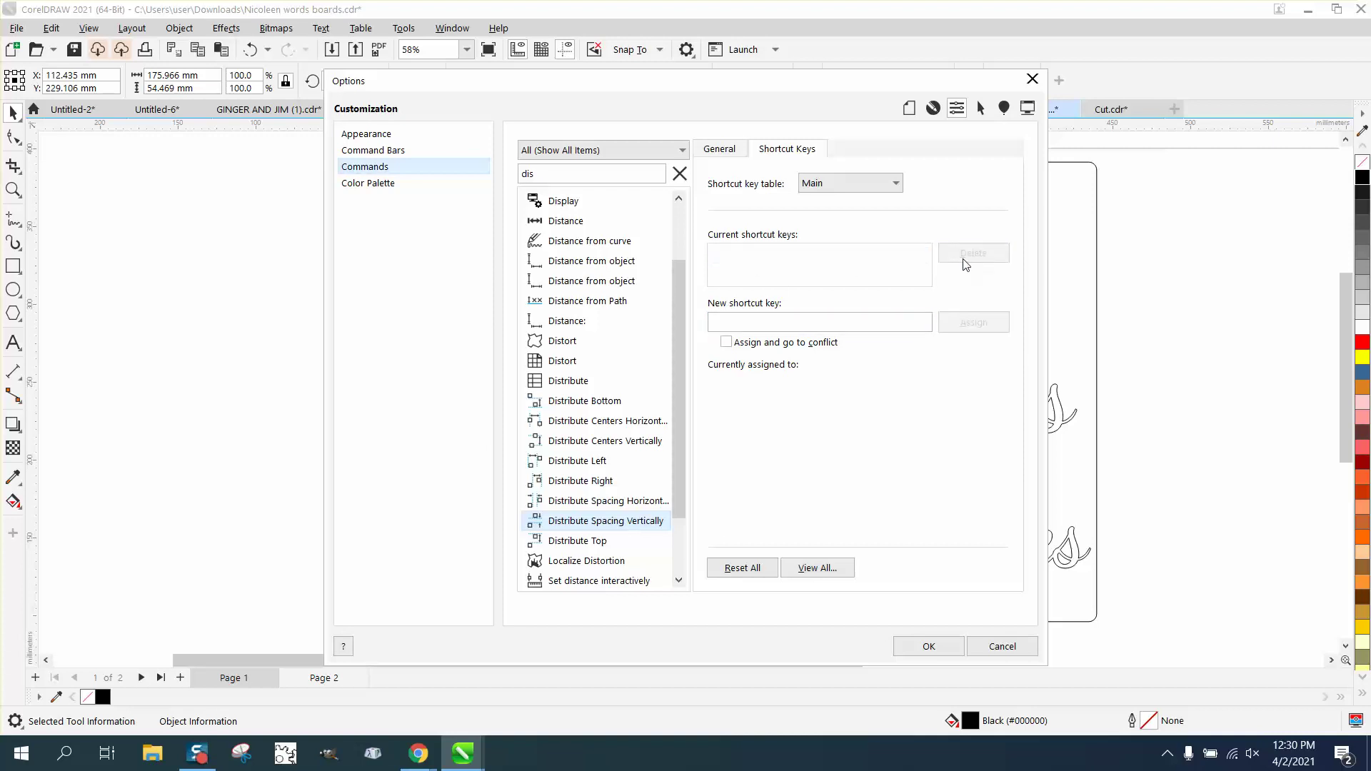
click(738, 323)
key(u)
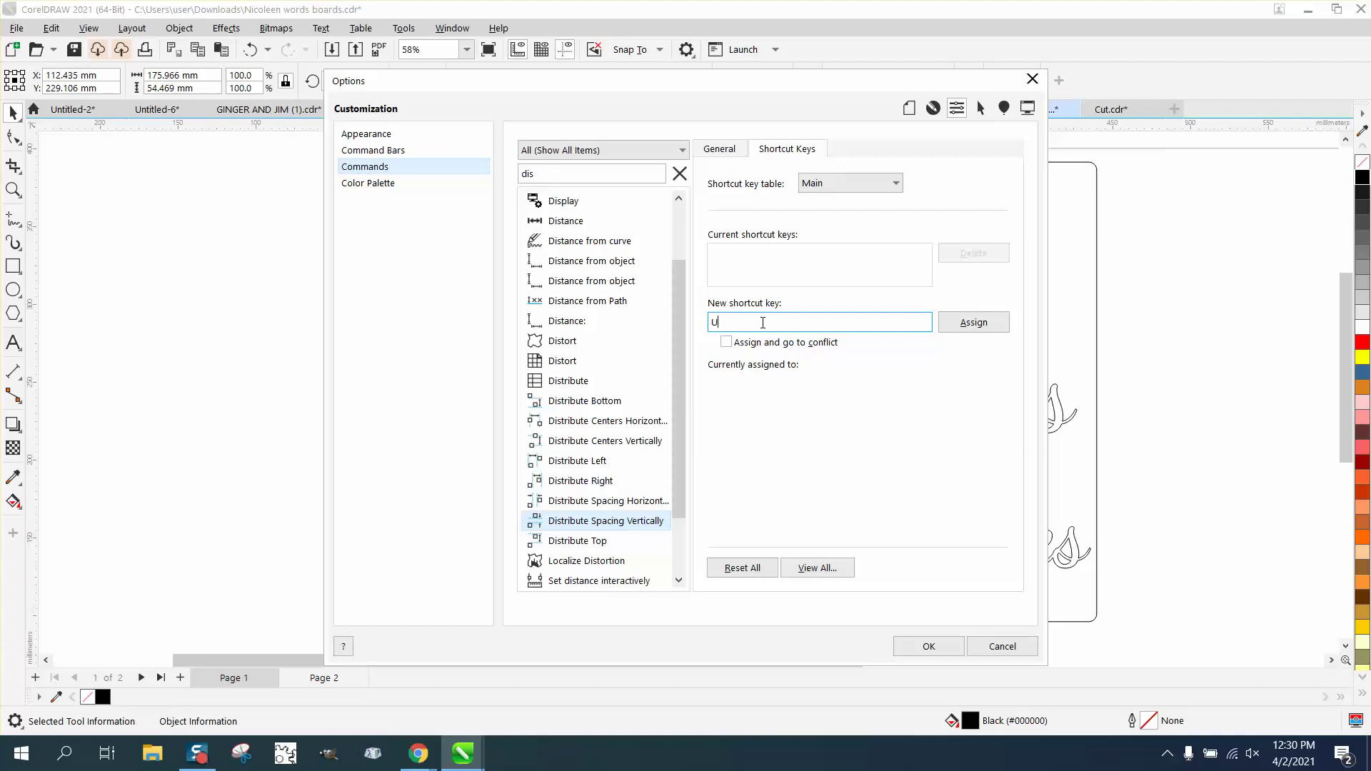
click(971, 327)
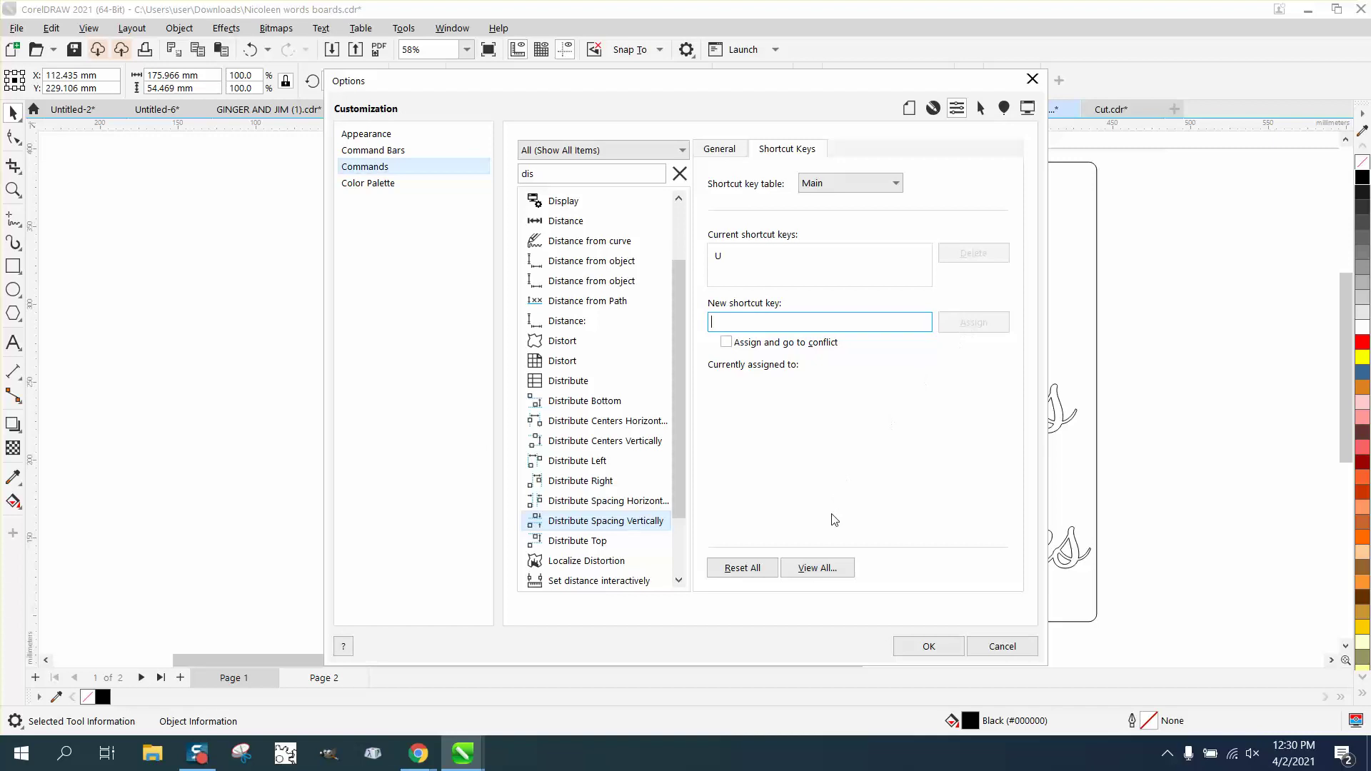
Step: Close Options, select the three words, and distribute them evenly with the new shortcut
click(929, 647)
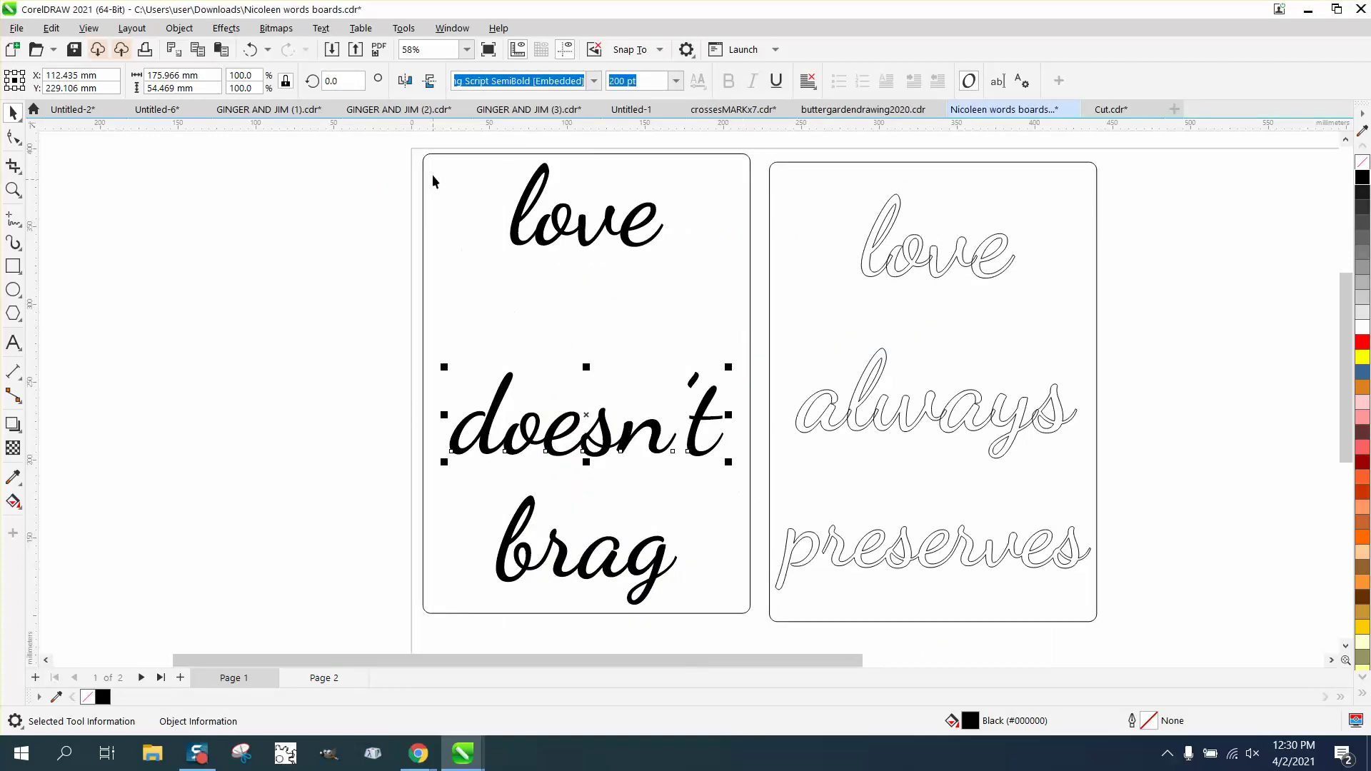
drag(434, 131, 757, 650)
key(shift+e)
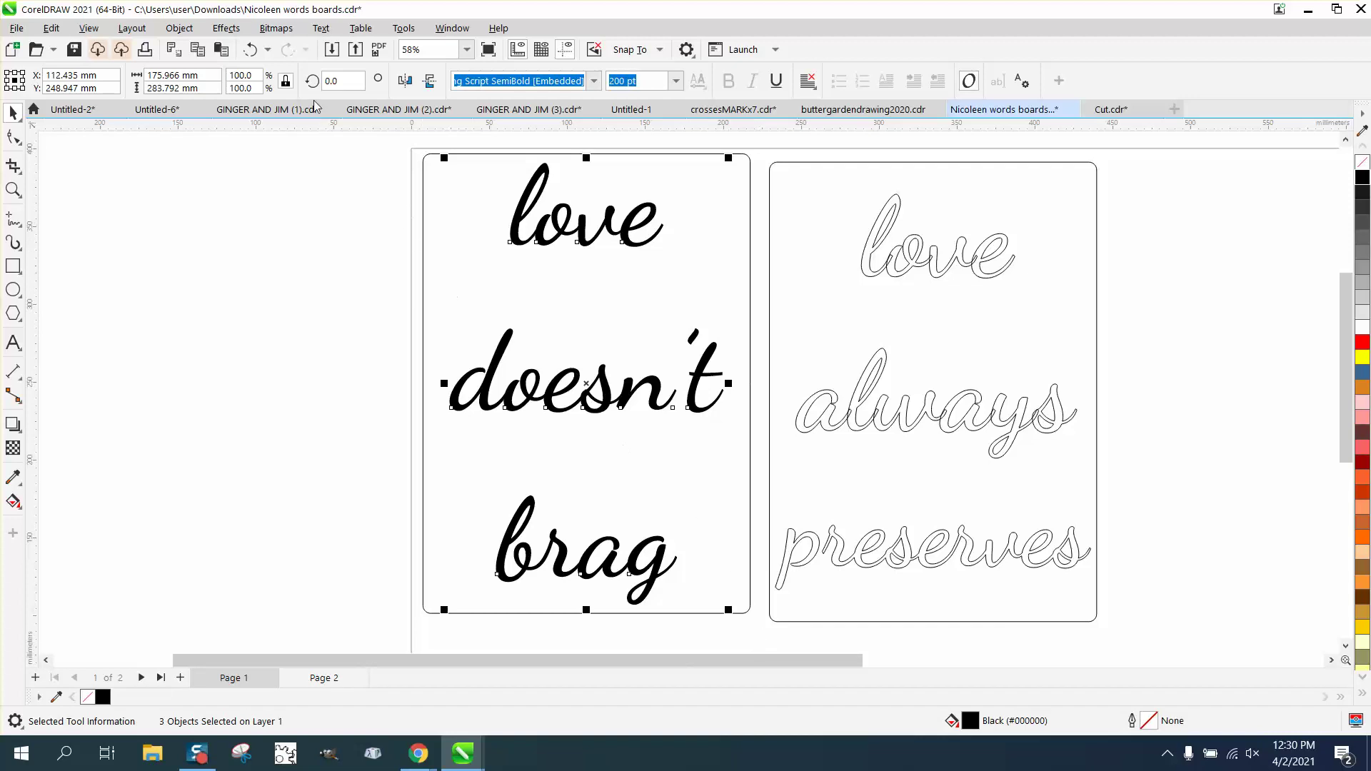
Step: Open the Align and Distribute panel from Object > Align and Distribute
click(180, 30)
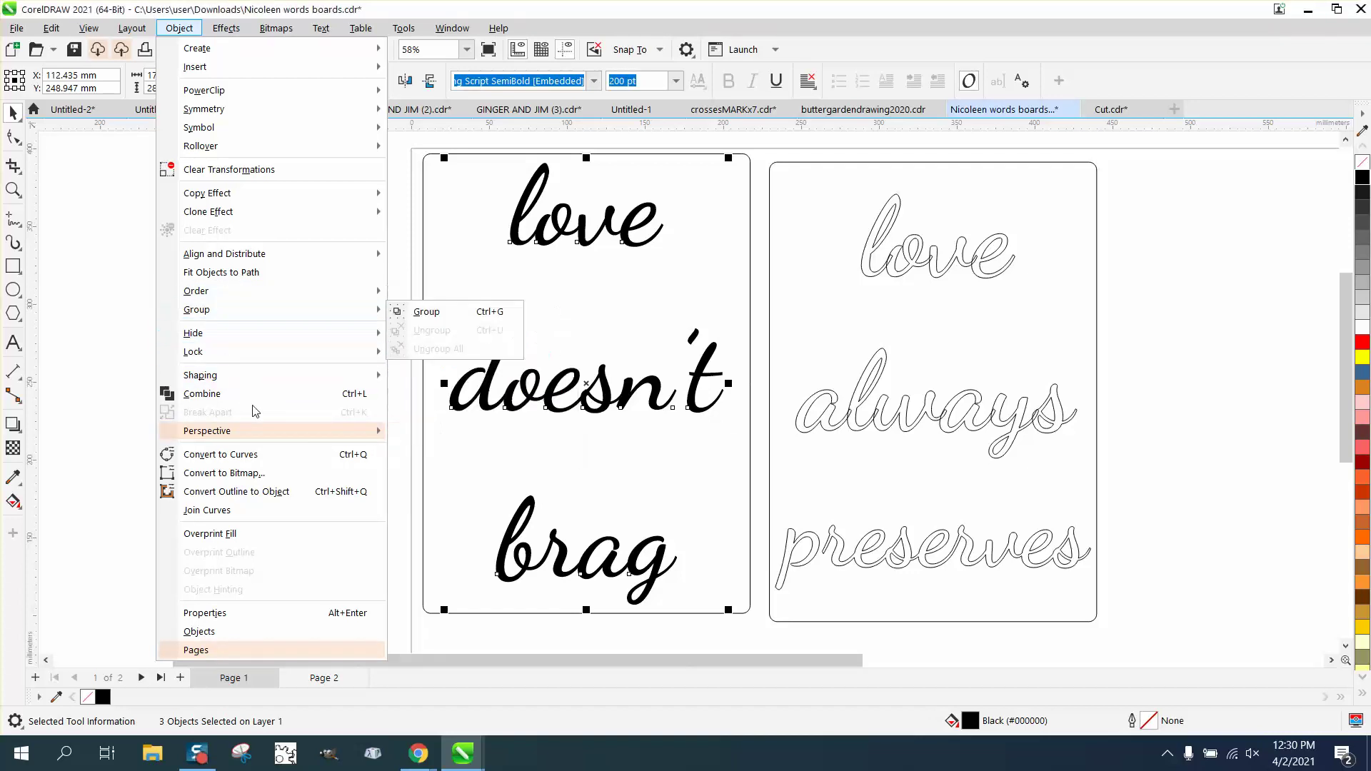
mouse_move(224, 259)
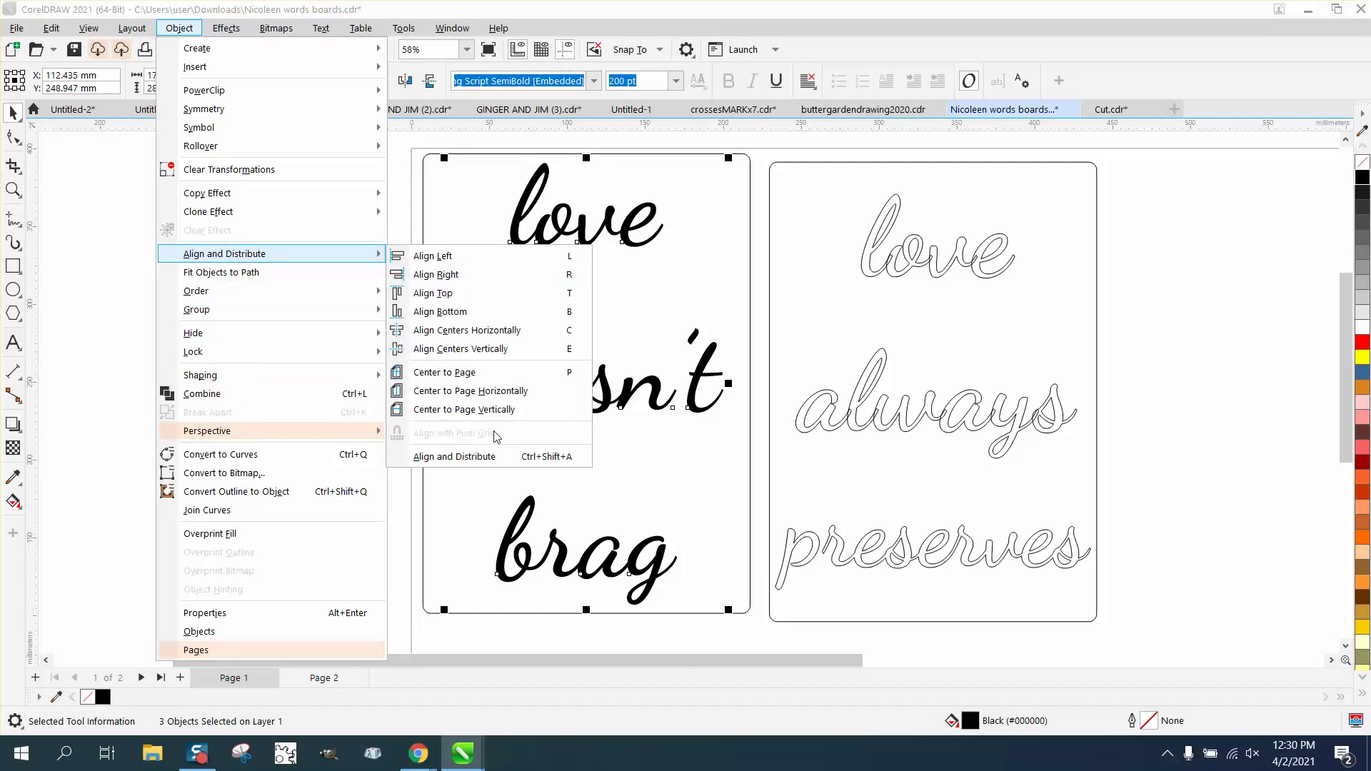
click(518, 458)
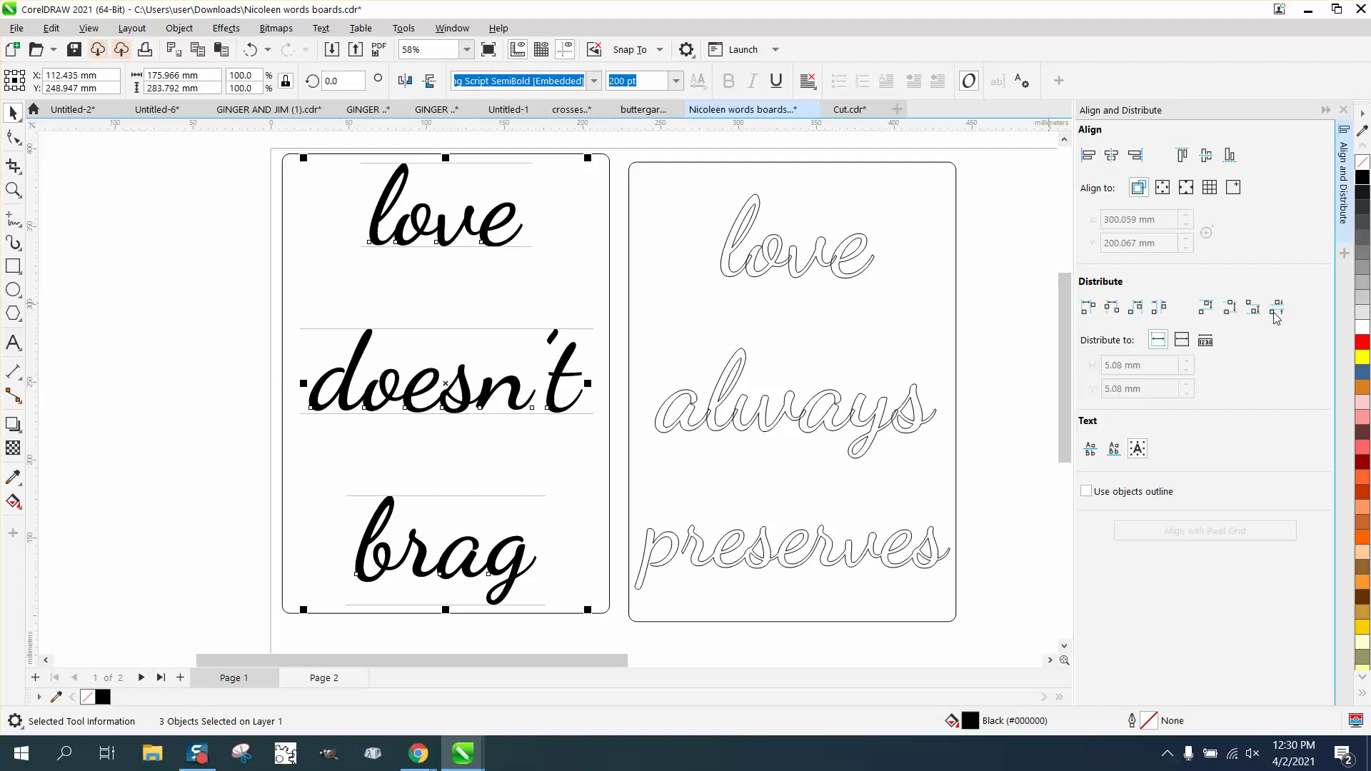
click(243, 173)
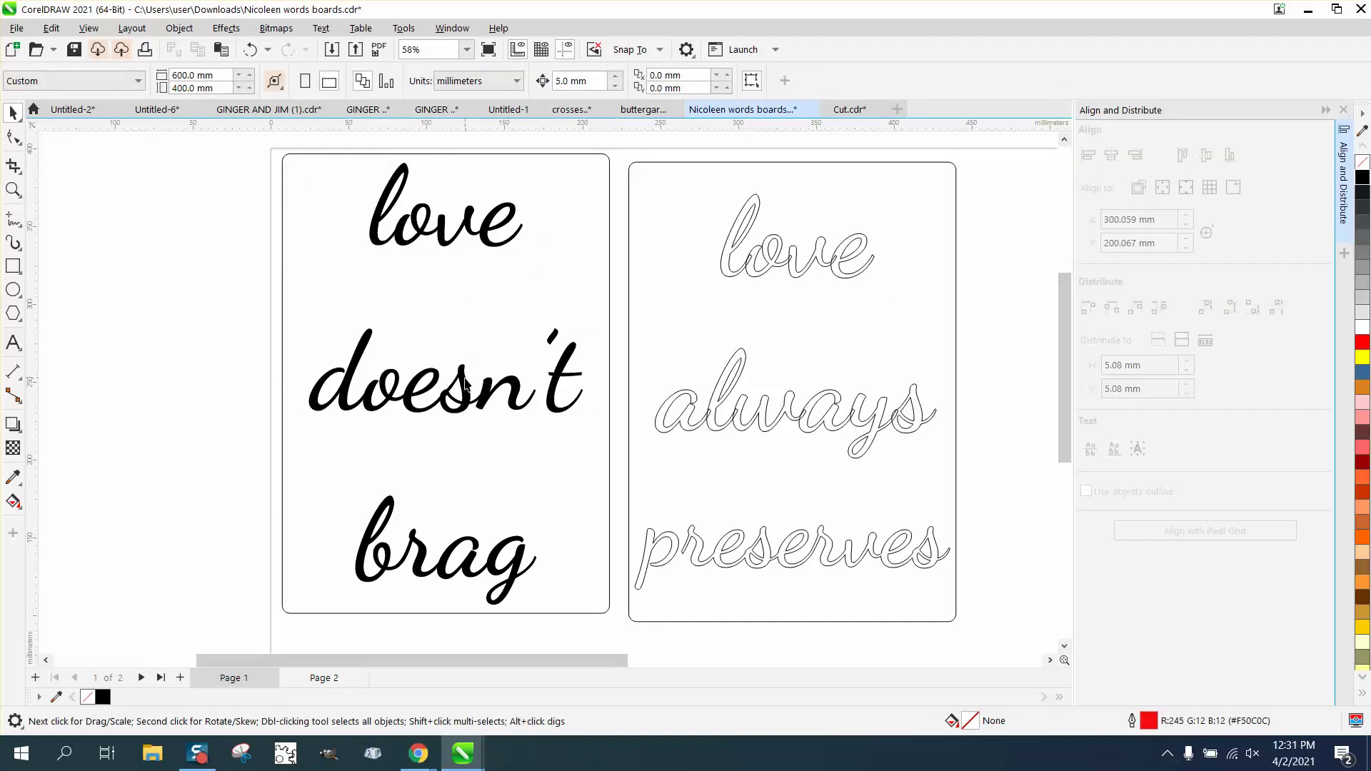
drag(471, 384, 475, 324)
drag(290, 148, 612, 628)
key(shift+e)
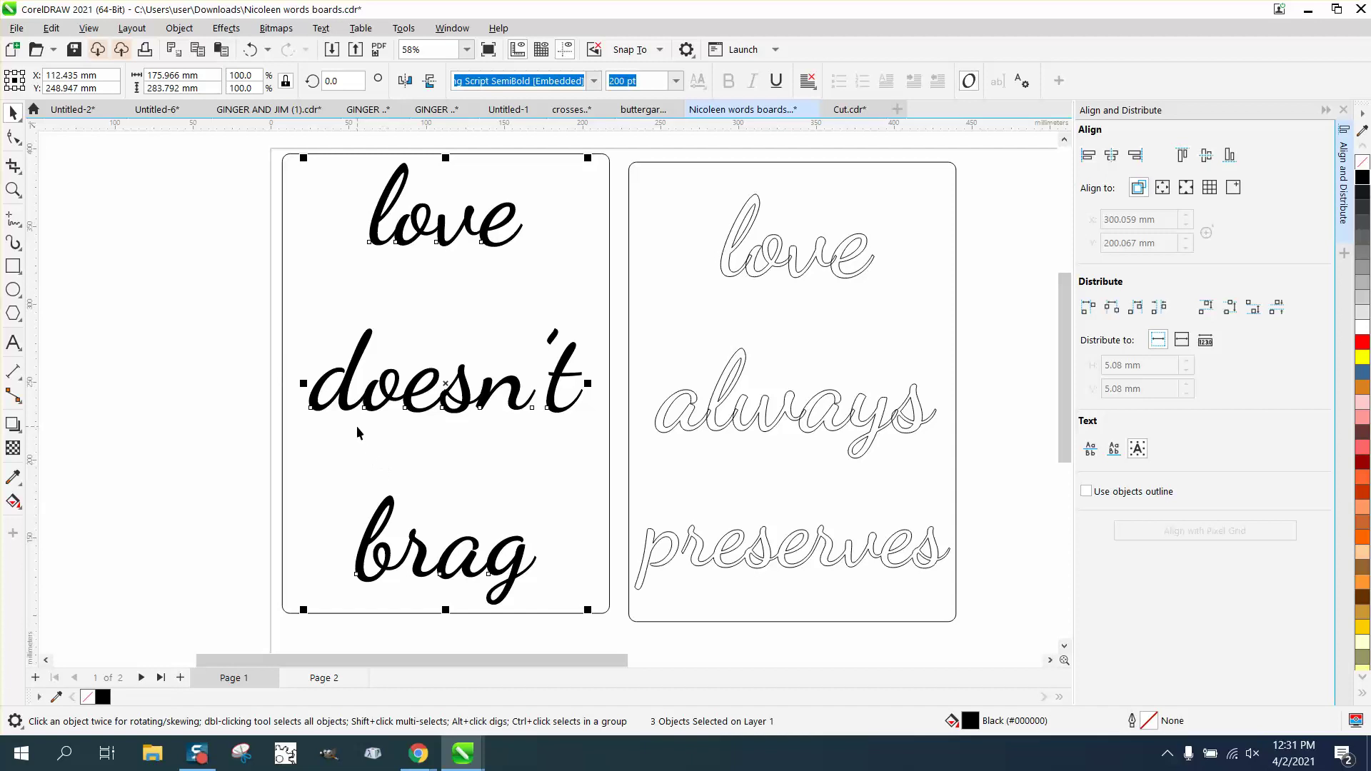
key(s)
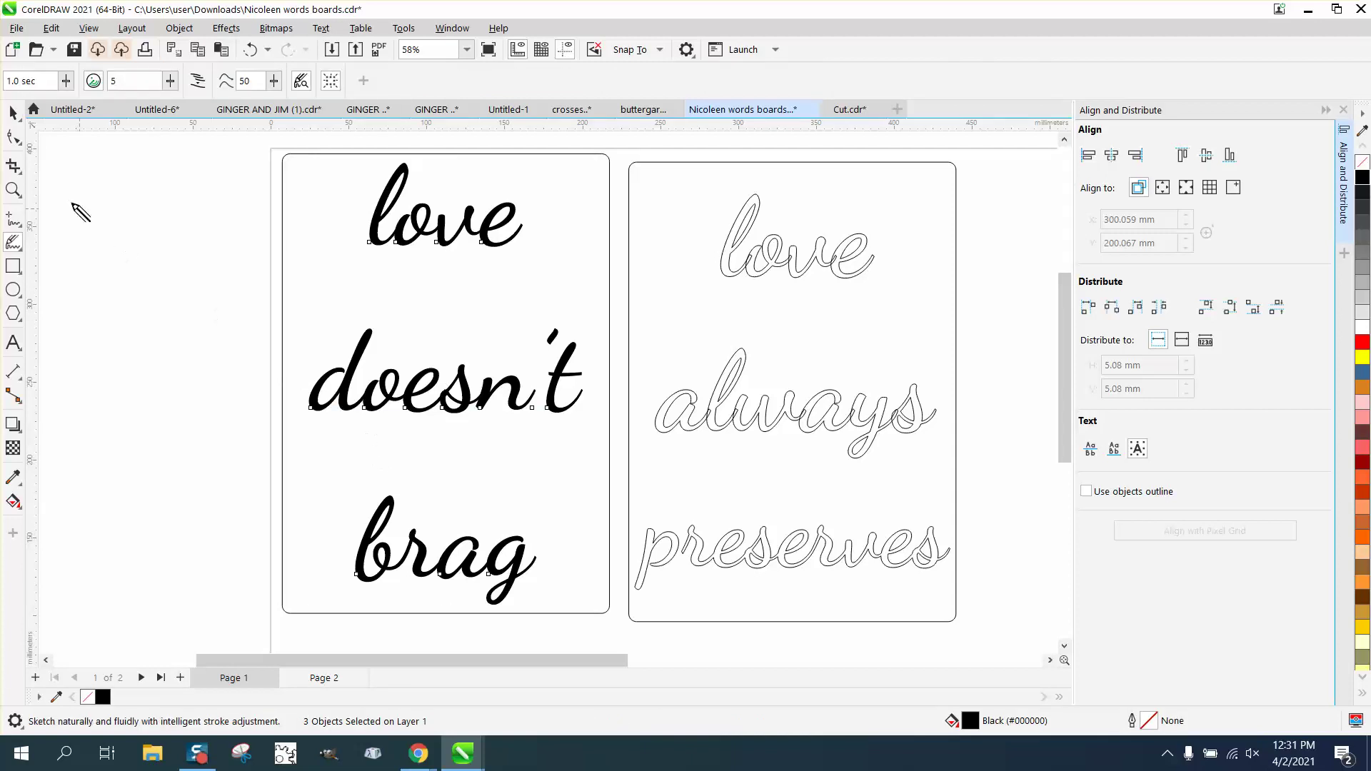
click(18, 245)
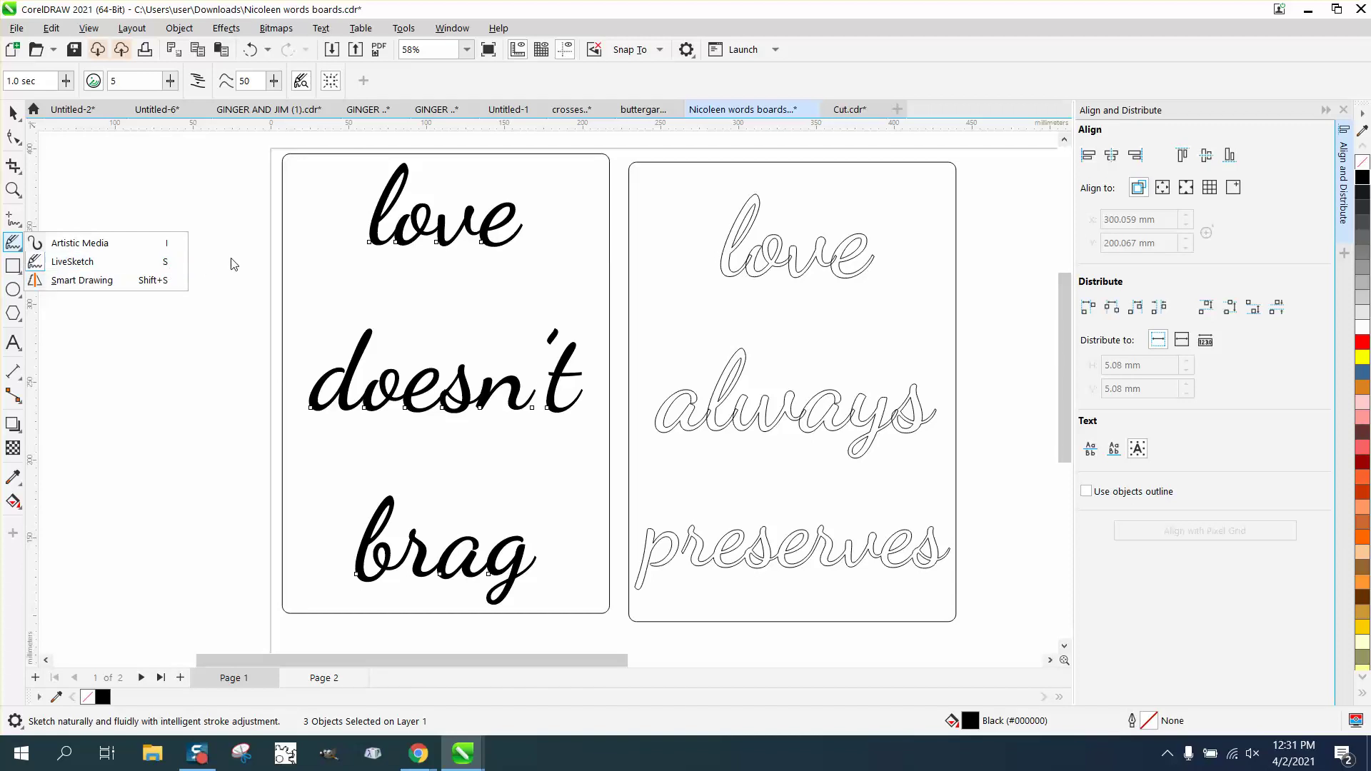
click(13, 112)
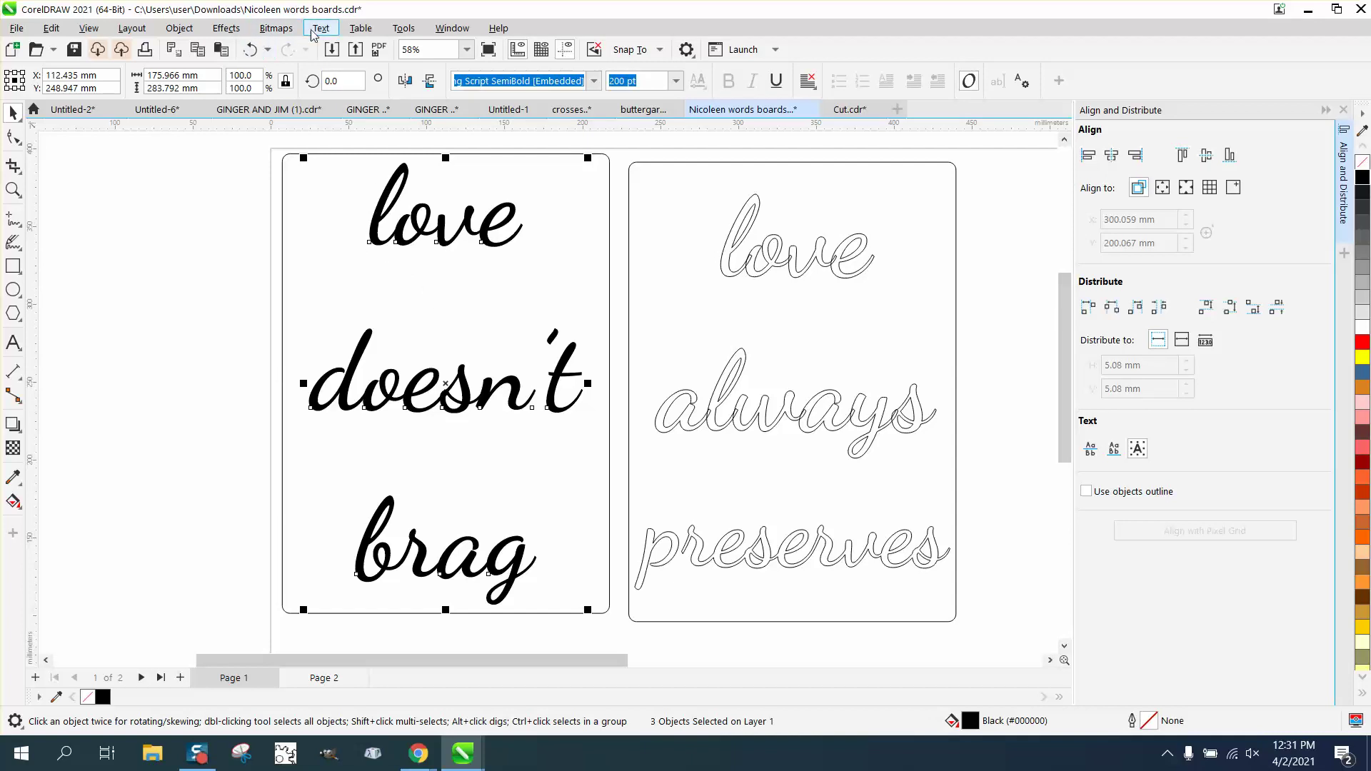
Step: Deselect the words and drag 'doesn't' upward toward 'love'
click(238, 269)
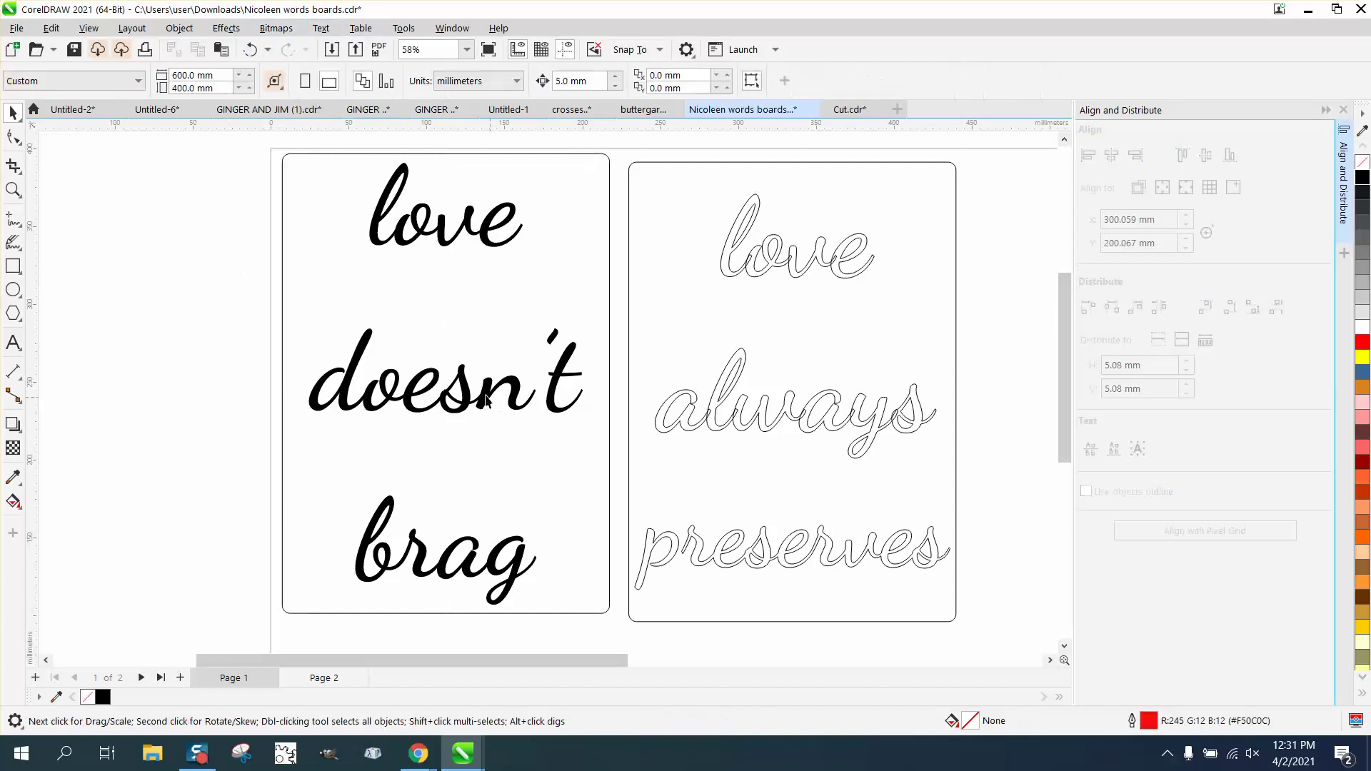
click(468, 371)
drag(468, 371, 468, 337)
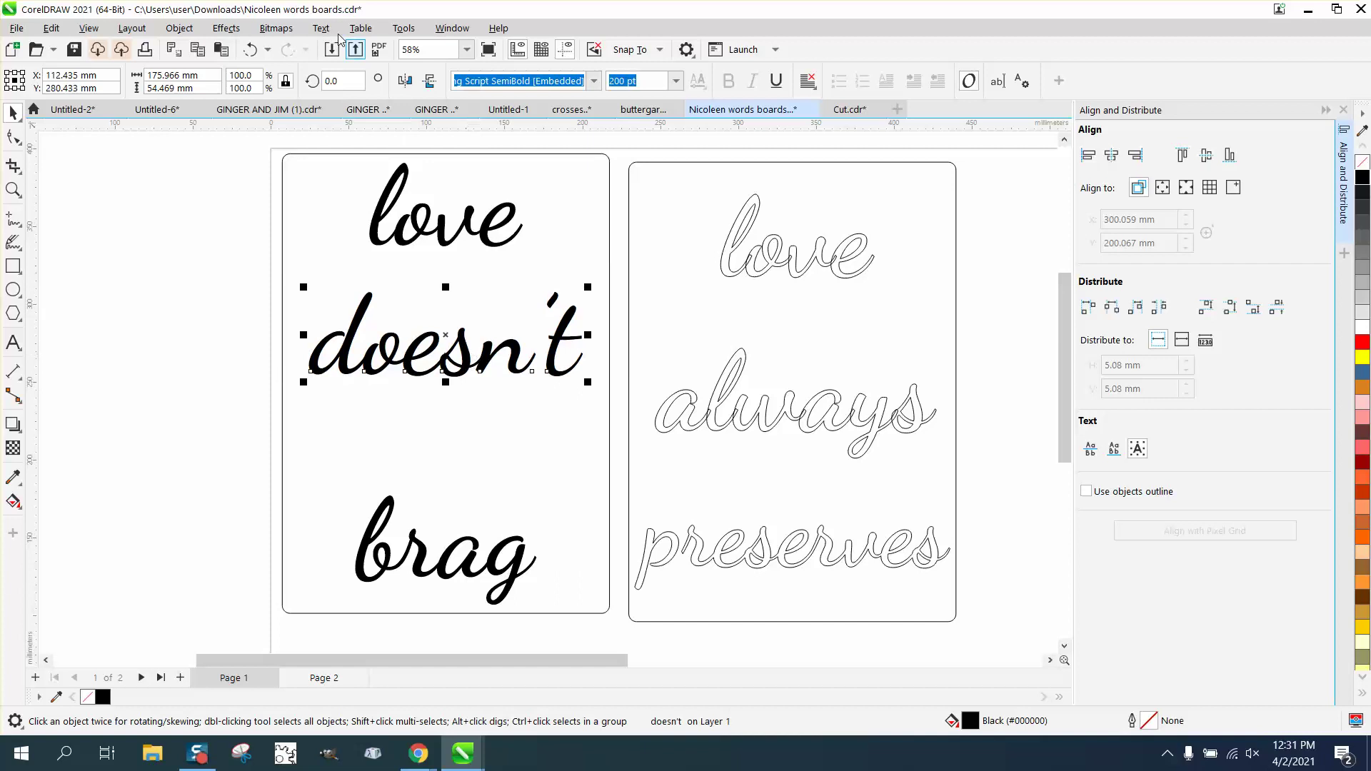
Step: Open Options customization, search commands for 'dis', and select Distribute Spacing Vertically
click(402, 30)
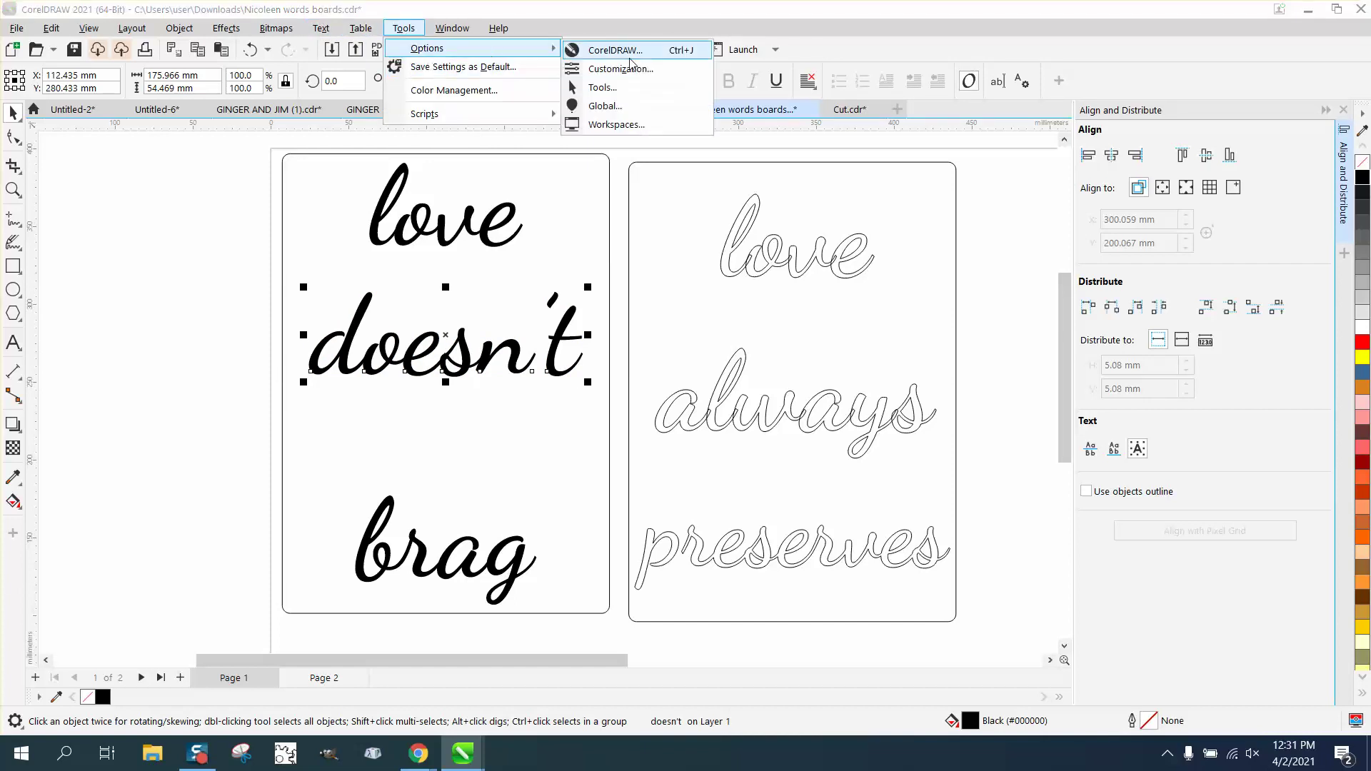
click(467, 198)
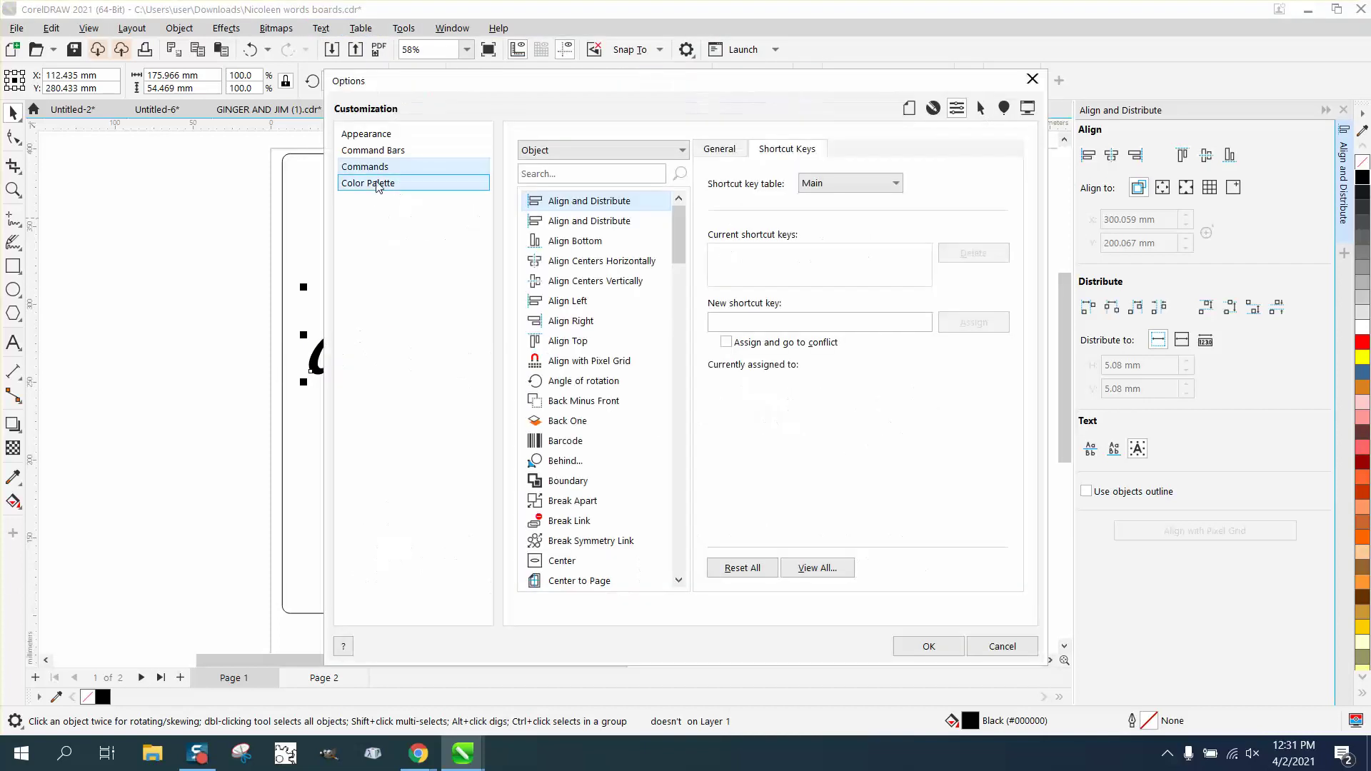
click(583, 175)
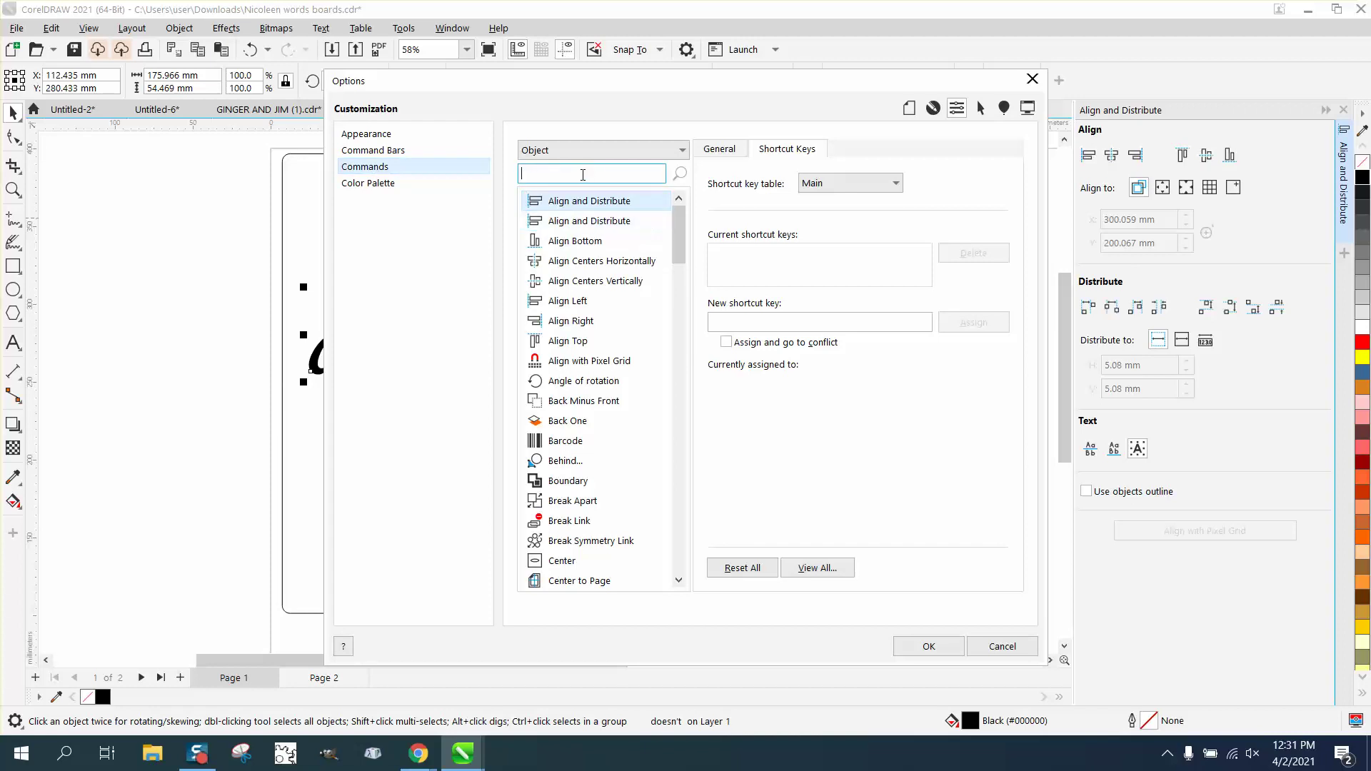
text(di=)
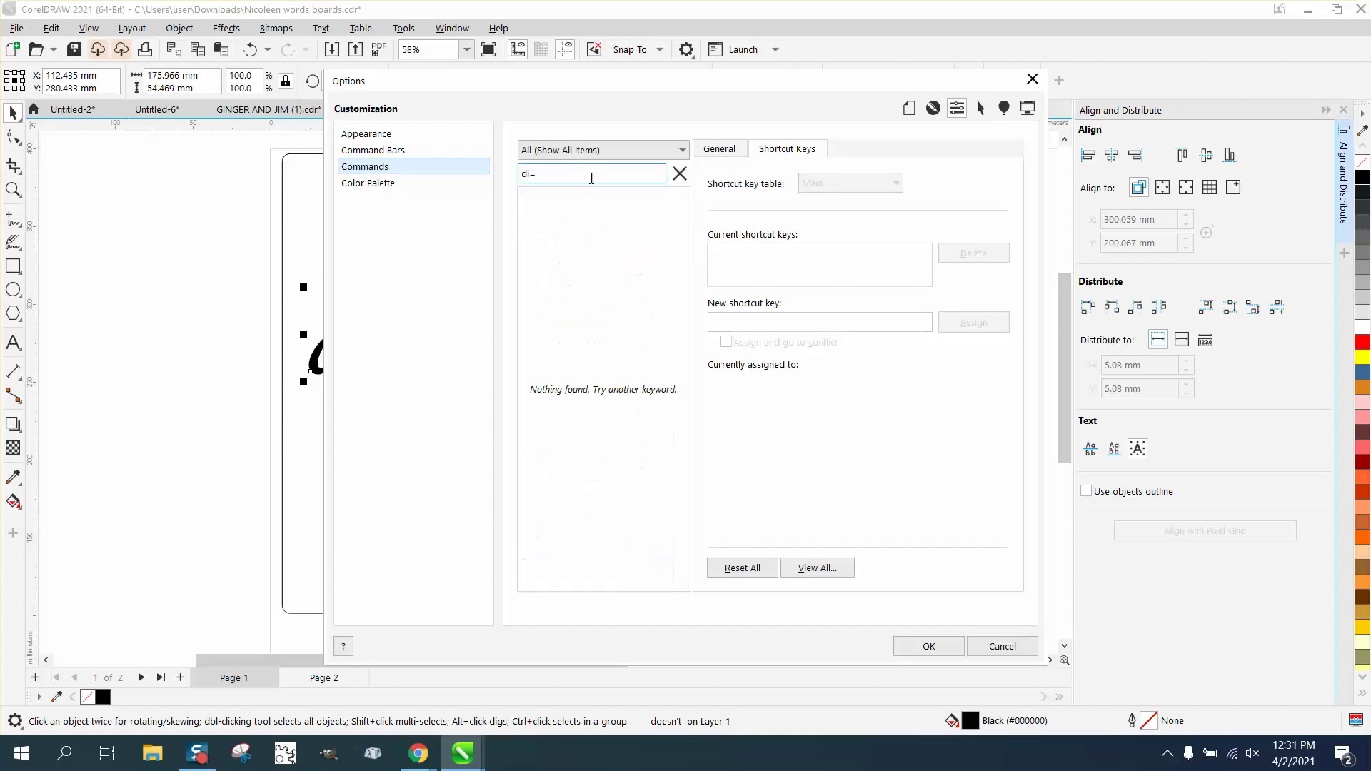
key(BackSpace)
key(BackSpace)
key(BackSpace)
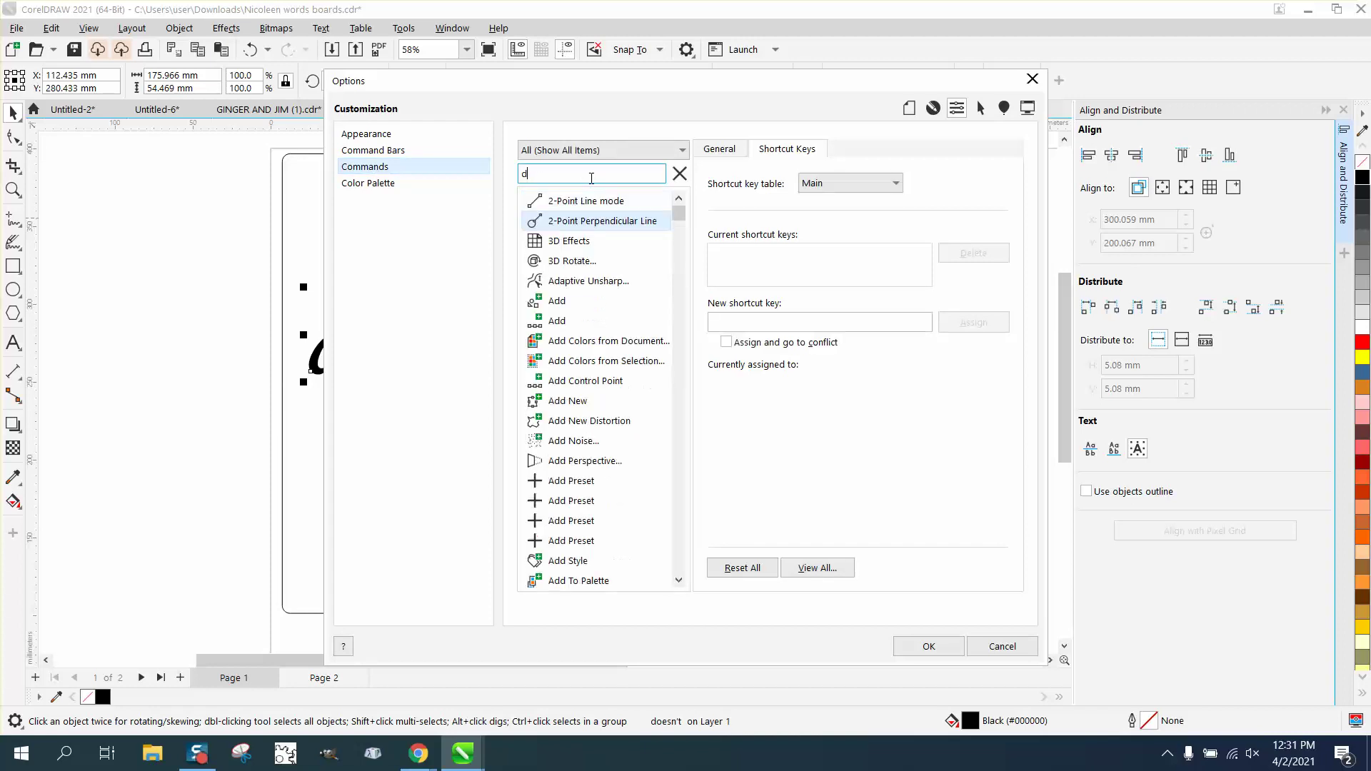
text(id)
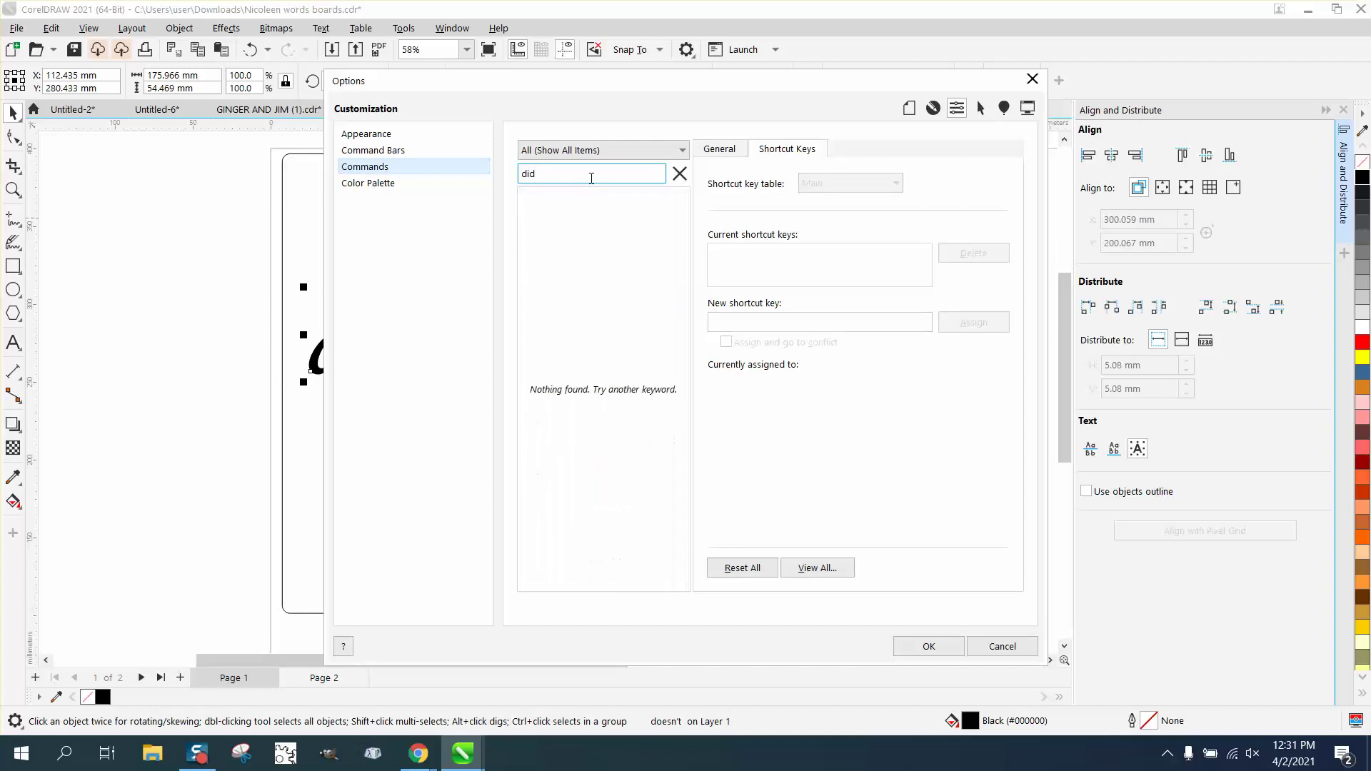
key(BackSpace)
text(s)
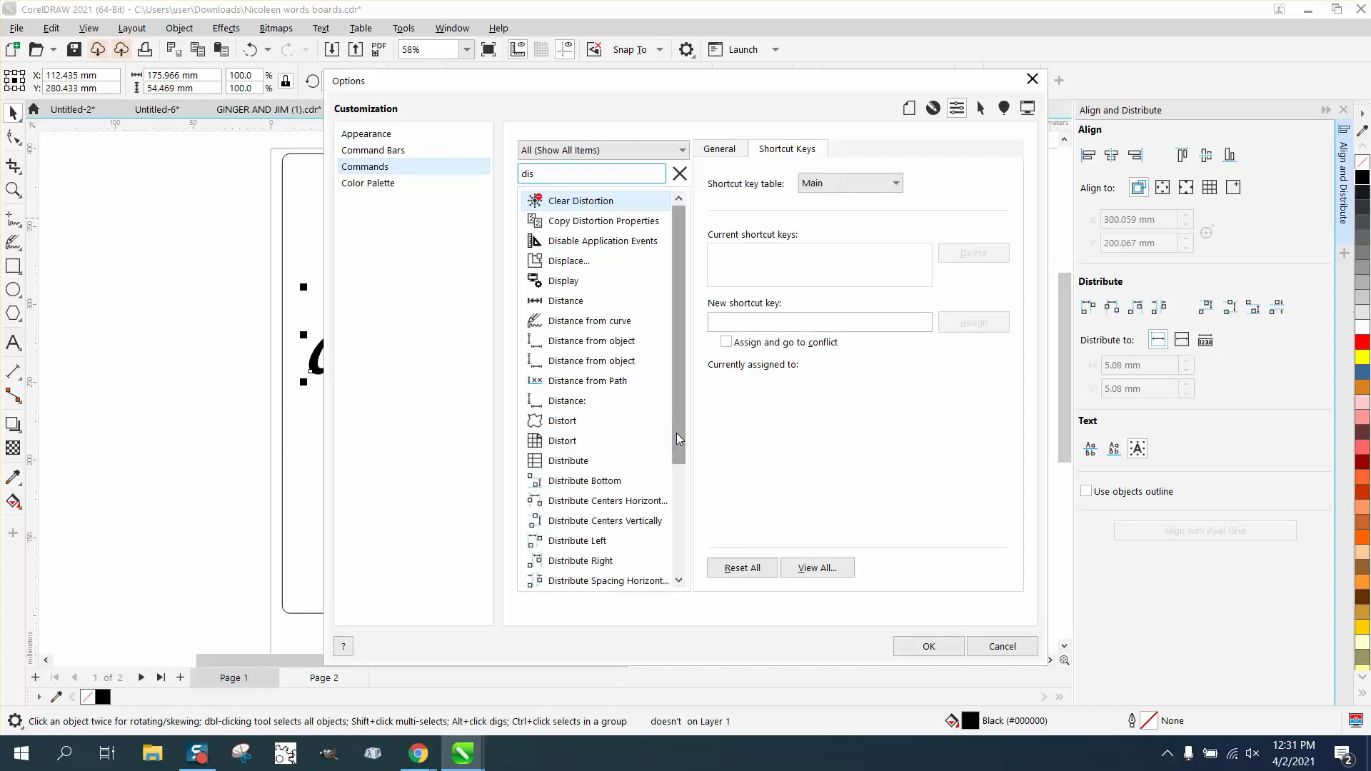
drag(675, 432, 679, 460)
click(588, 483)
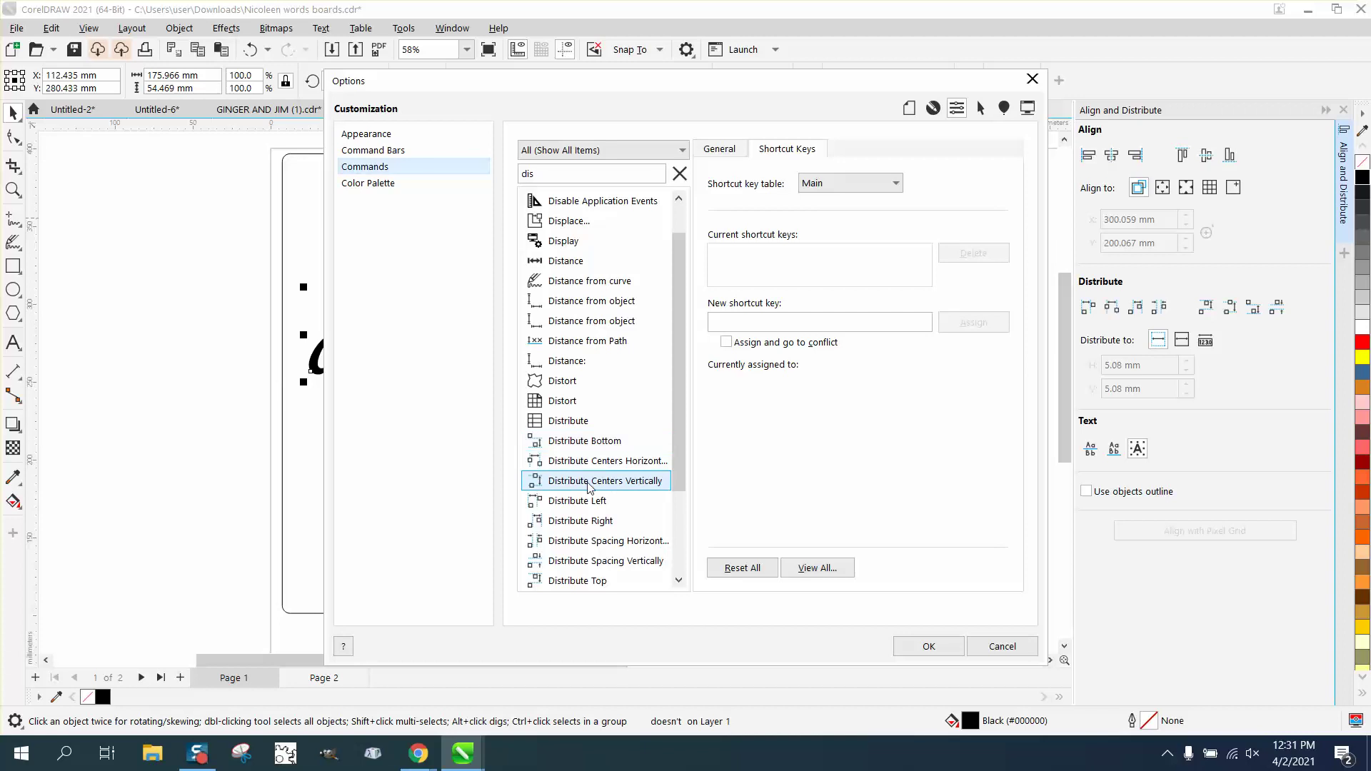
drag(588, 486, 606, 557)
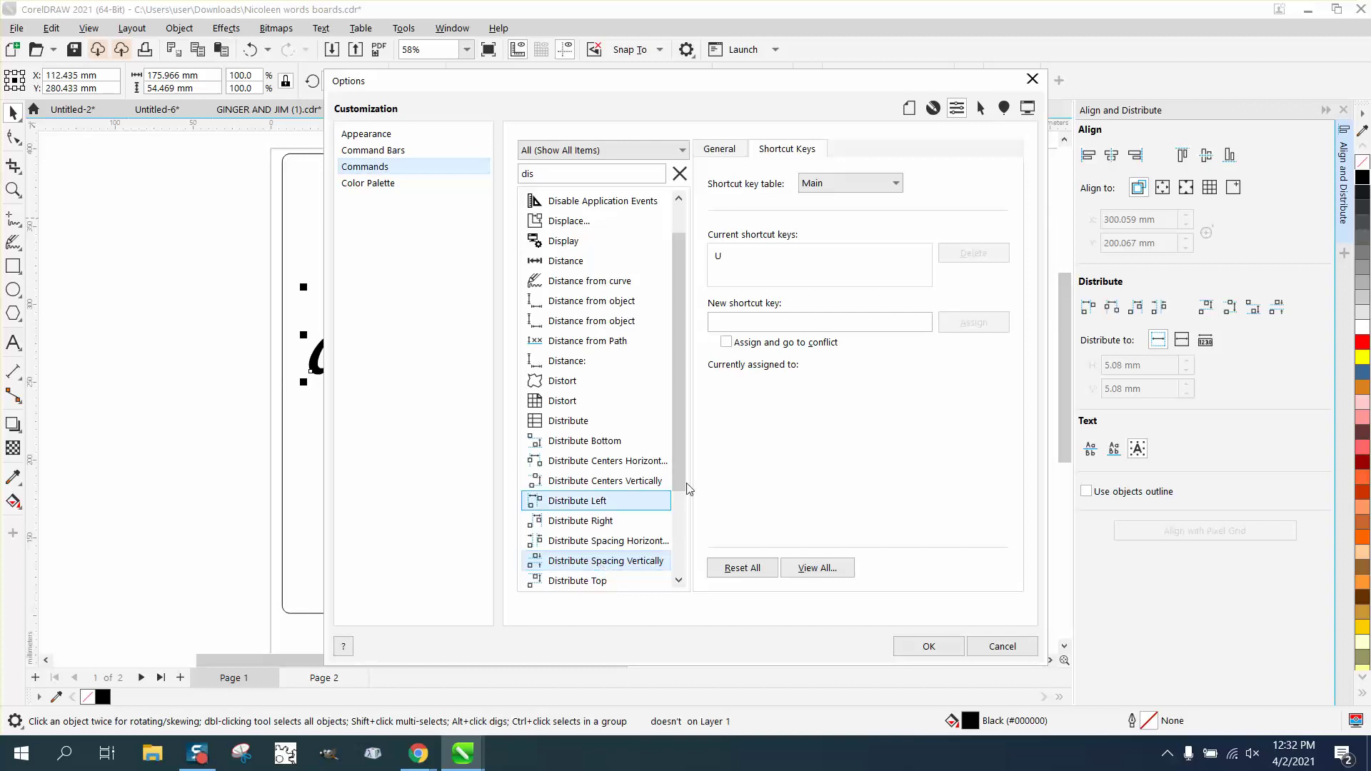
Step: Delete the U shortcut, assign Ctrl+S to Distribute Spacing Vertically, and confirm with OK
click(782, 262)
click(968, 261)
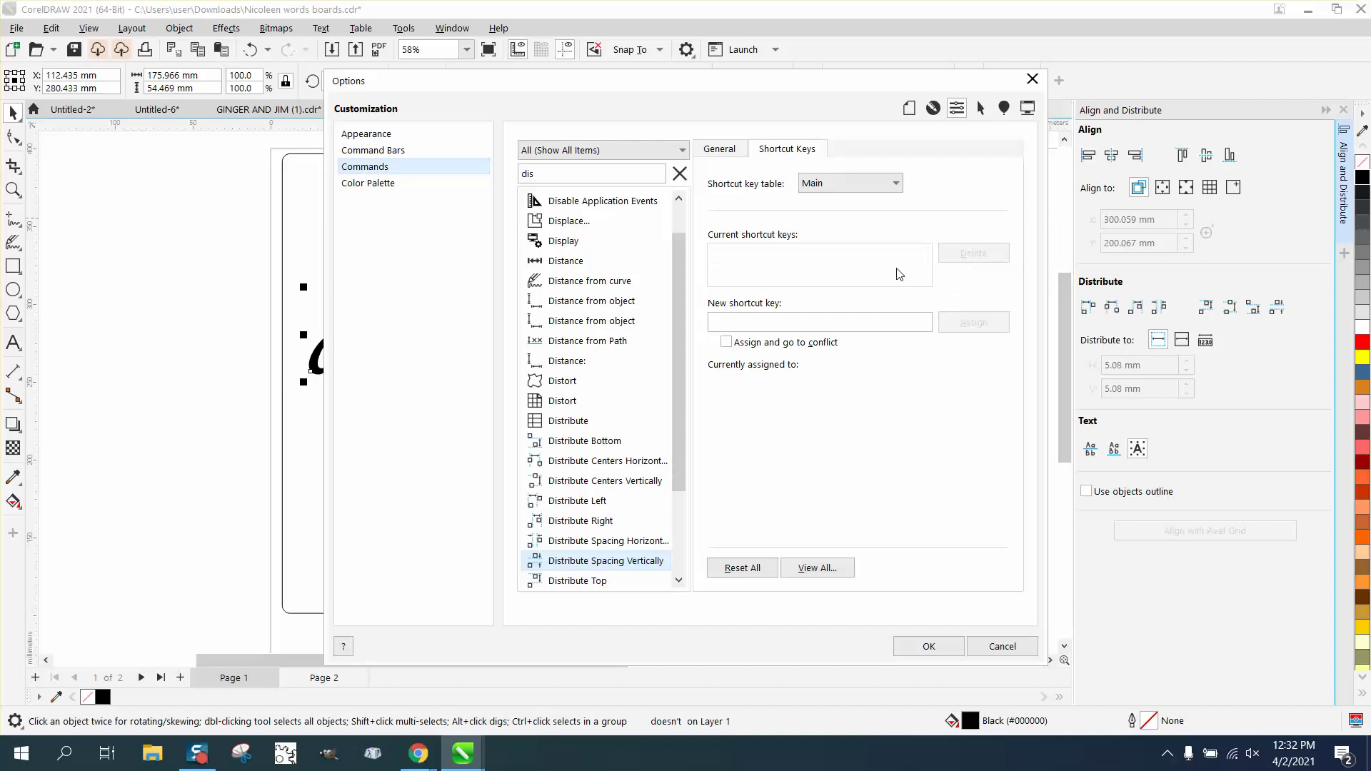
click(730, 322)
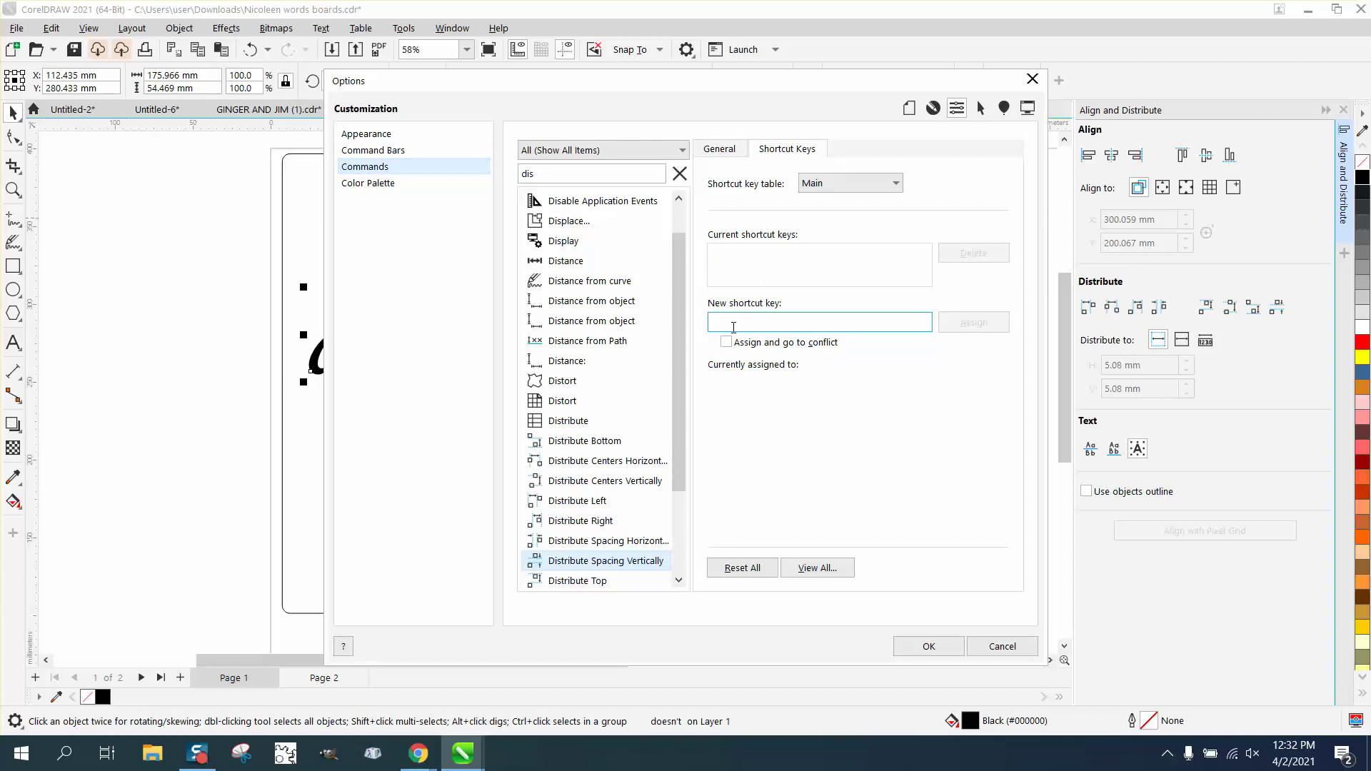
key(ctrl+s)
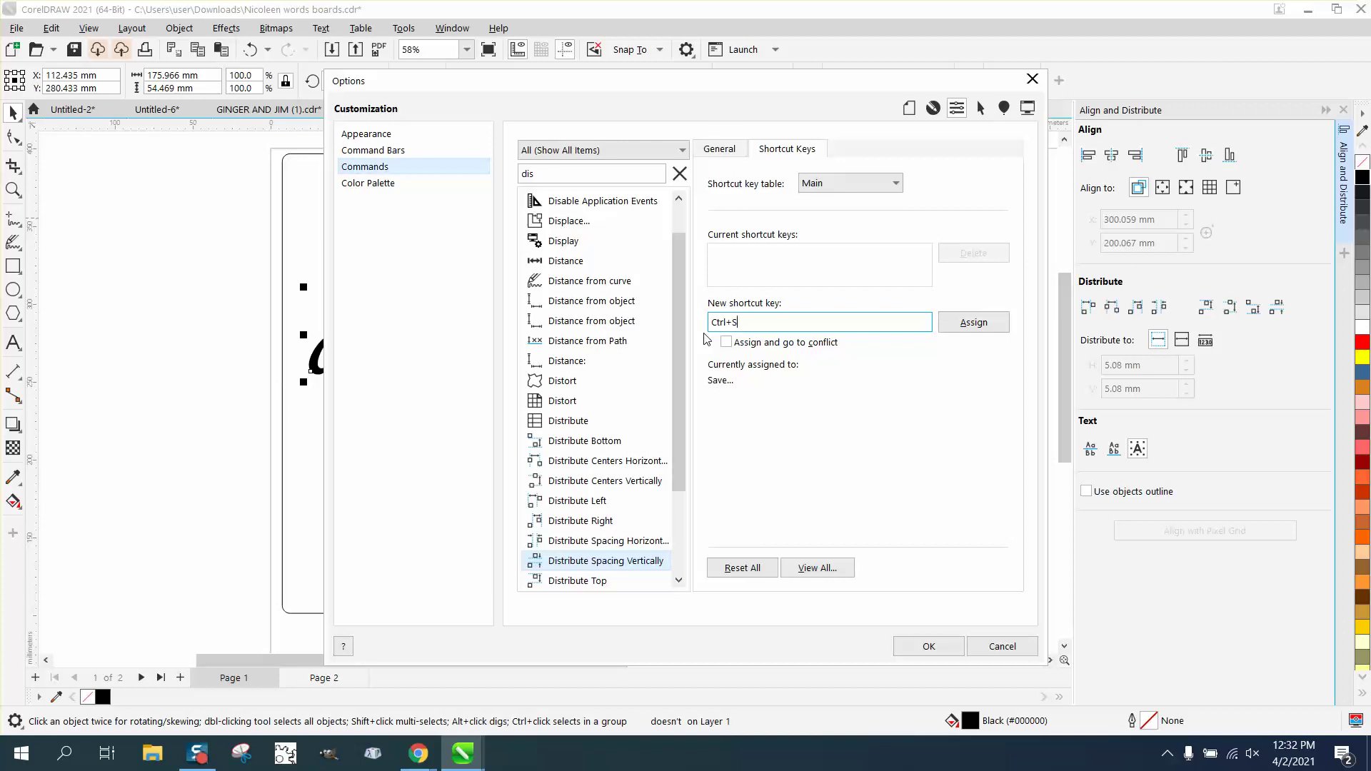
click(974, 323)
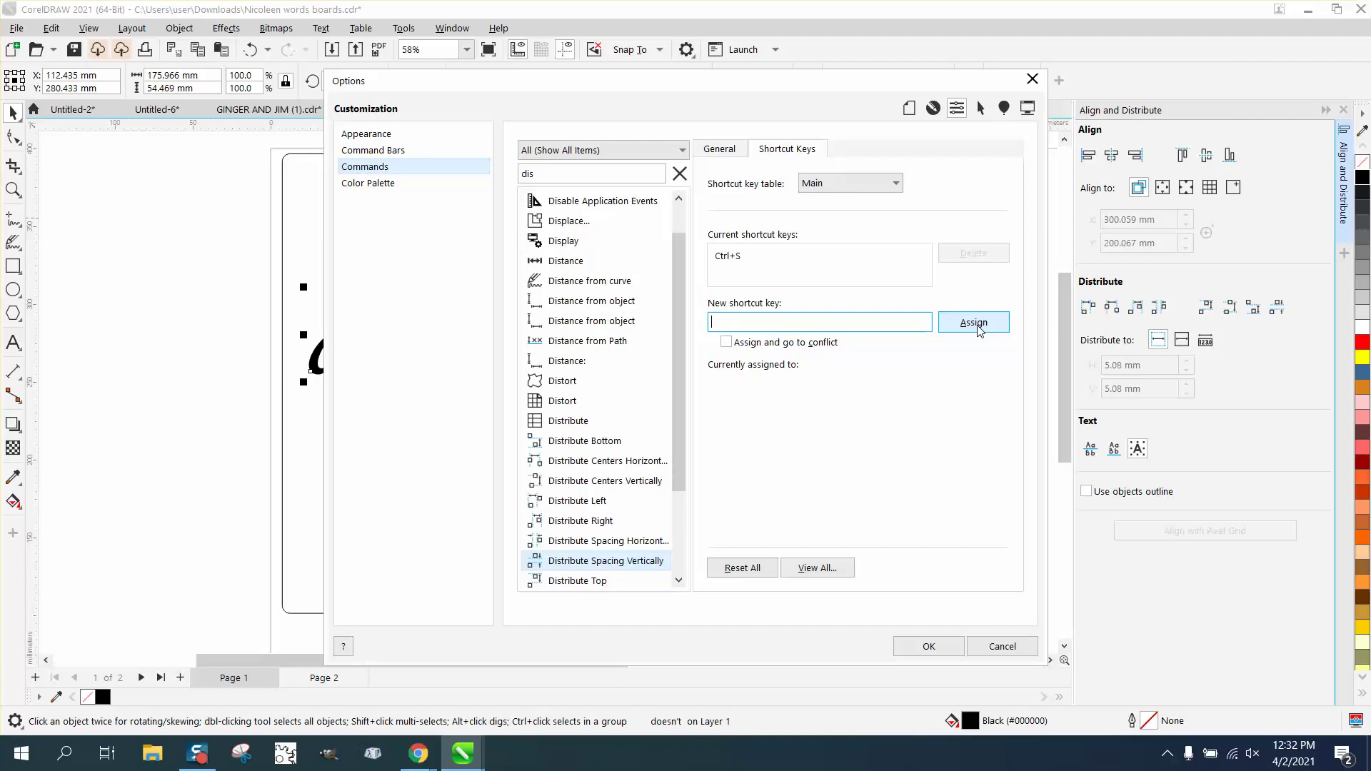
click(929, 647)
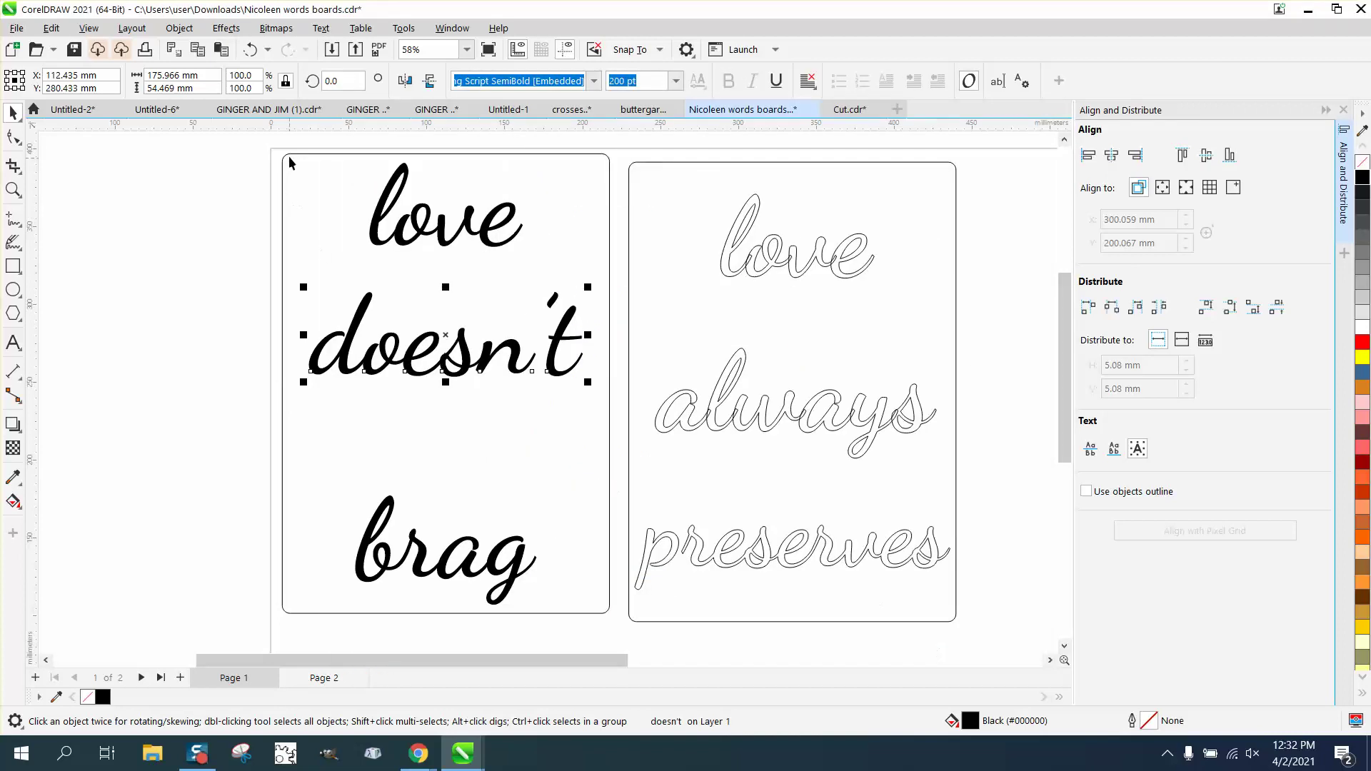
Step: Select love, doesn't and brag, distribute them evenly, close the alignment panel, and deselect
drag(288, 142, 551, 616)
drag(633, 637, 636, 638)
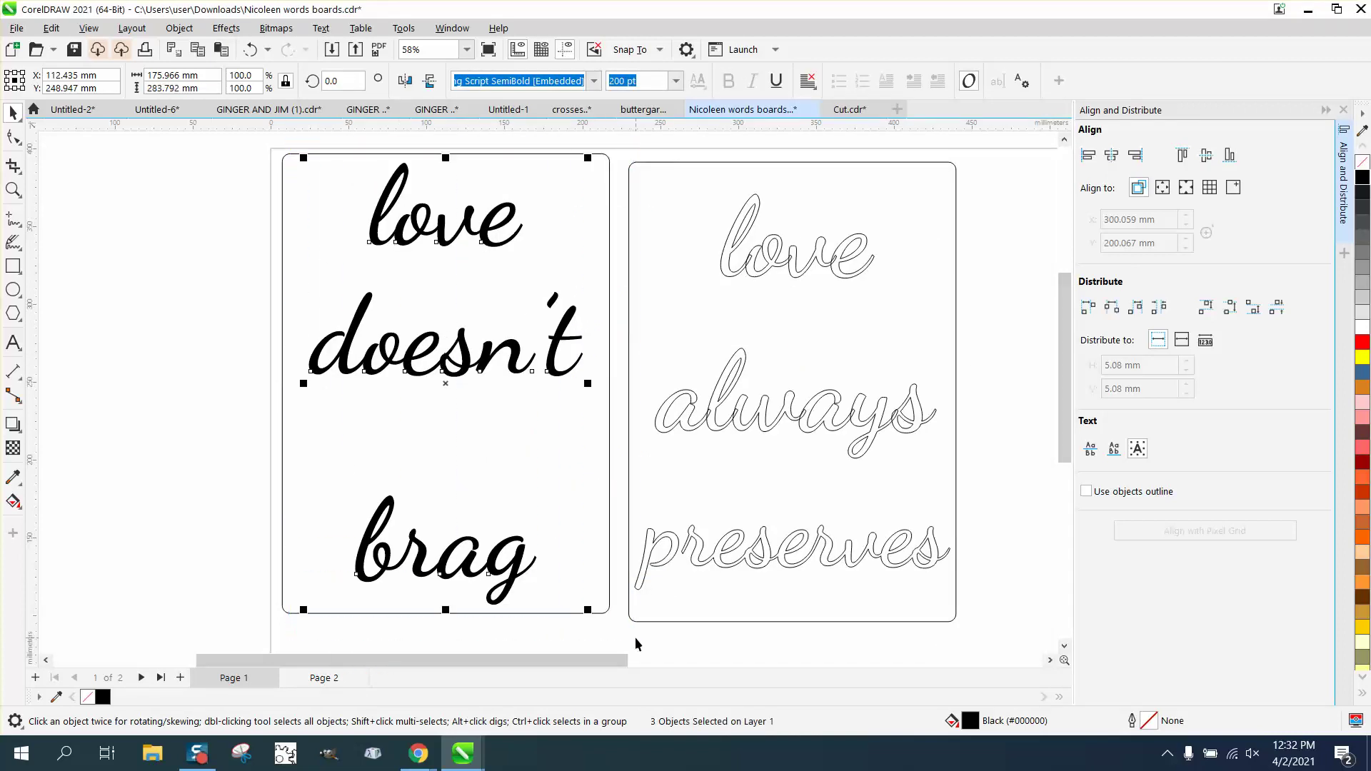
key(shift+c)
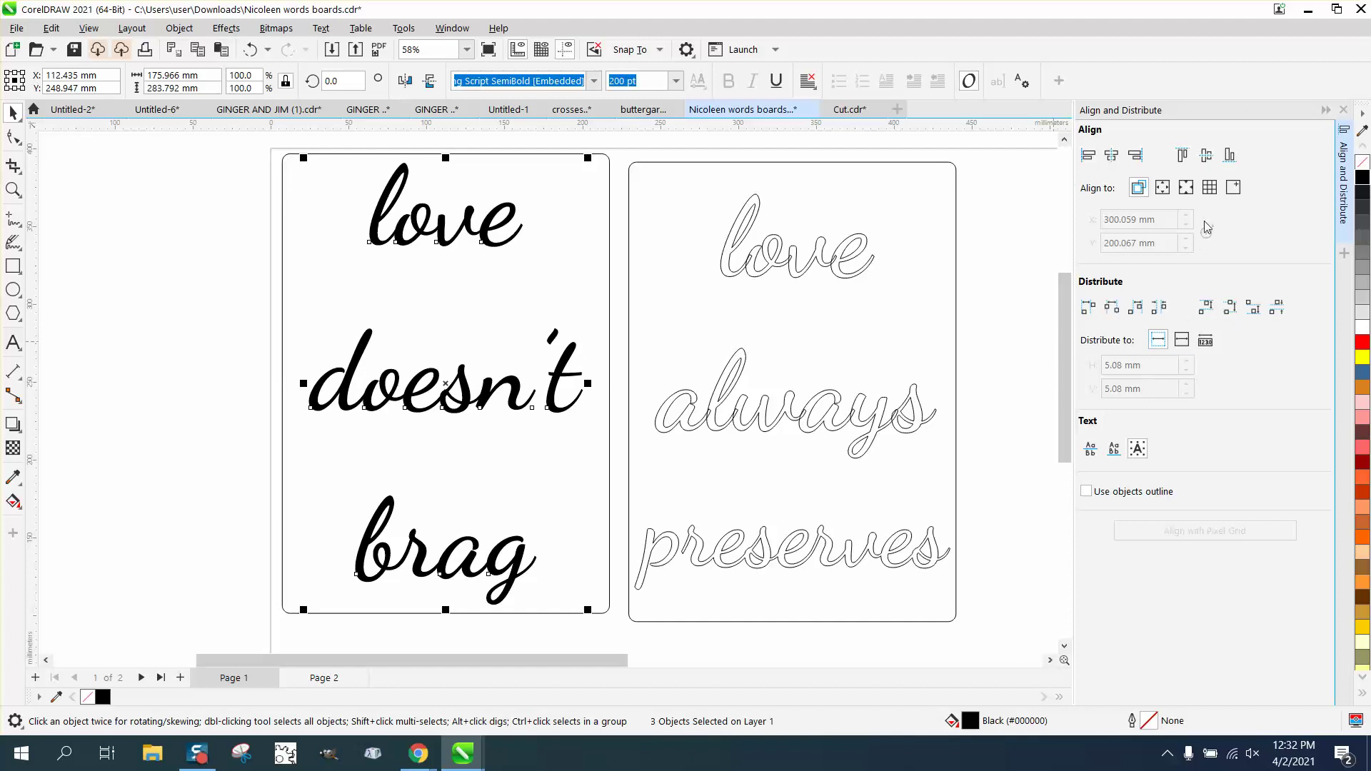
click(1344, 111)
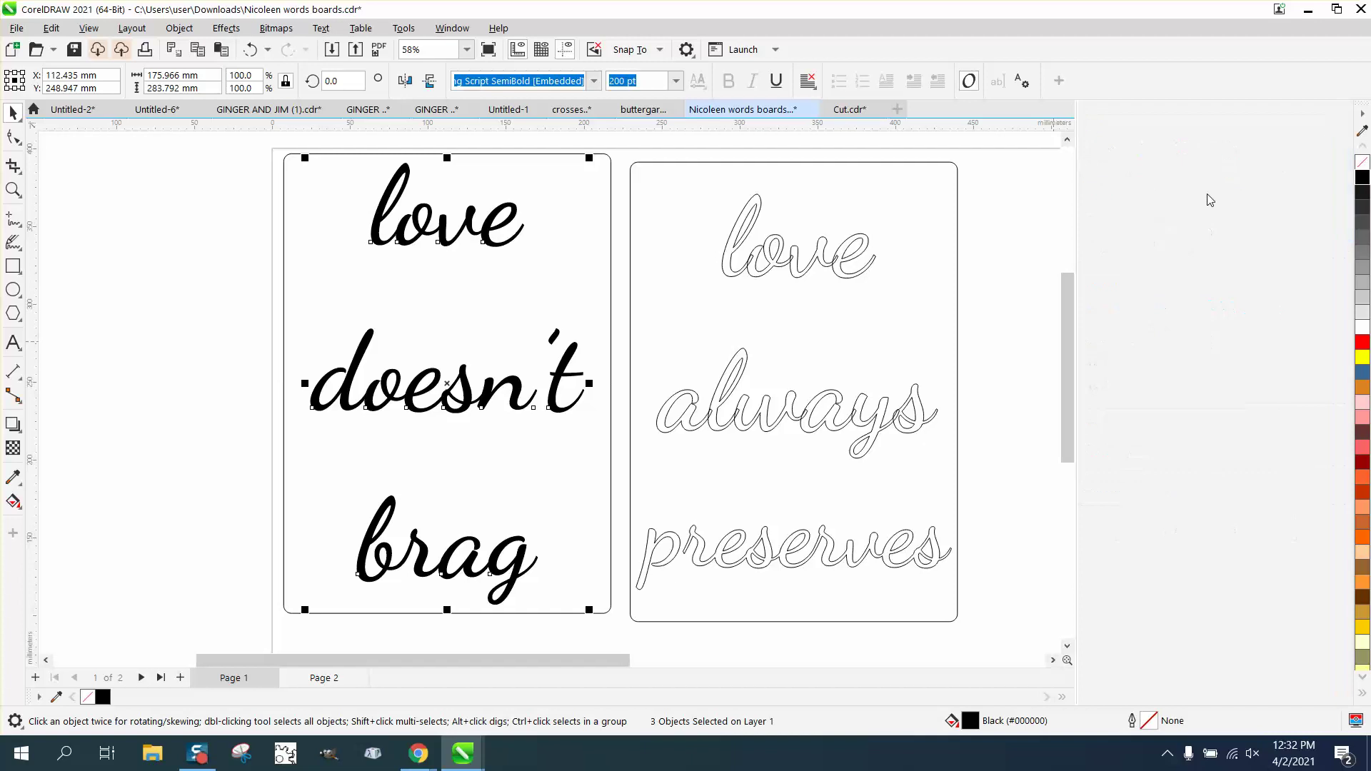
click(350, 307)
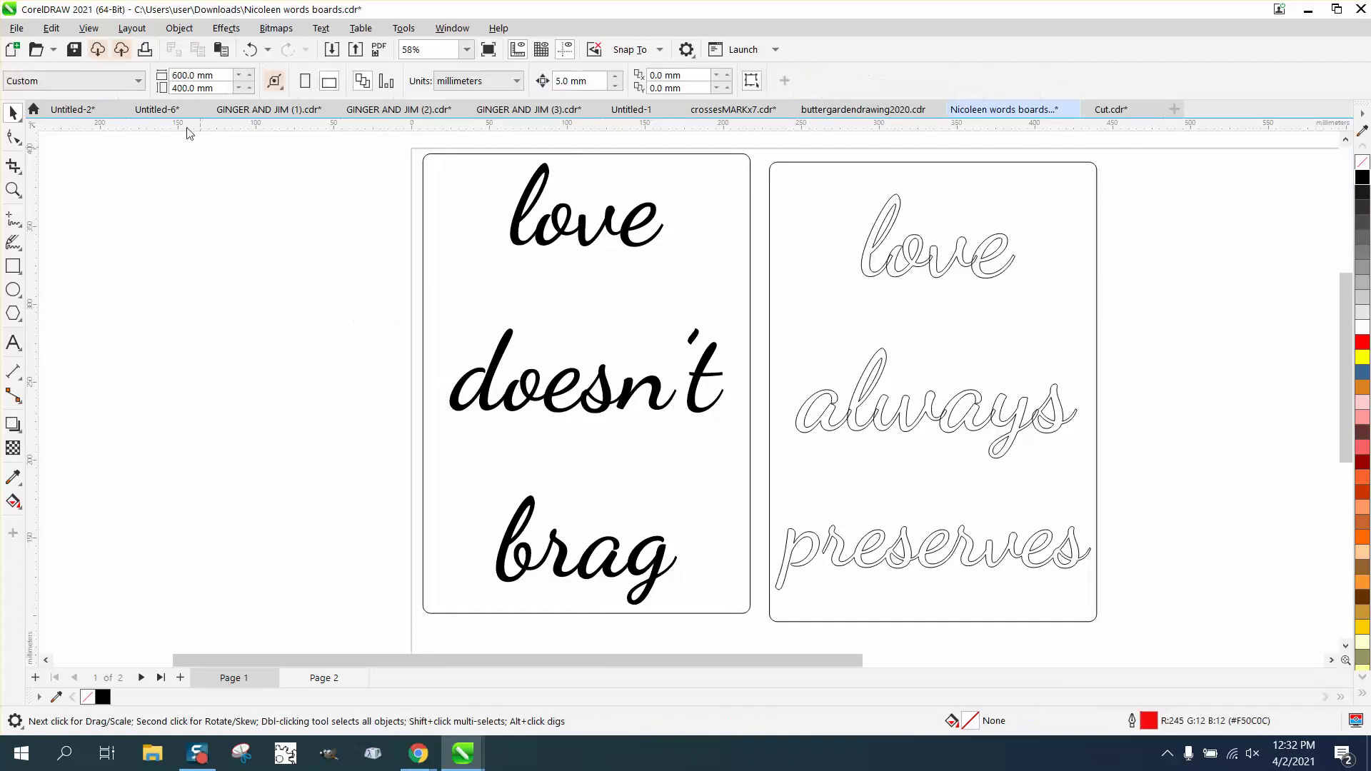